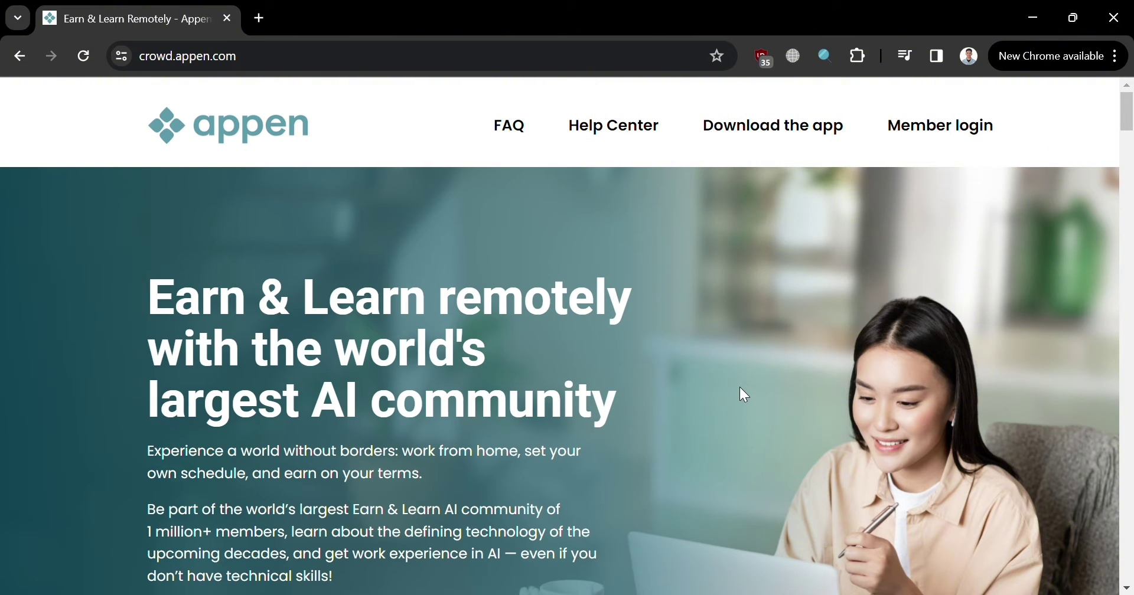
Scroll the crowd.appen.com homepage down to the stats row and 'Different types of tasks' section
{"action": "scroll", "coordinate": [770, 384], "scroll_direction": "down", "scroll_amount": 6}
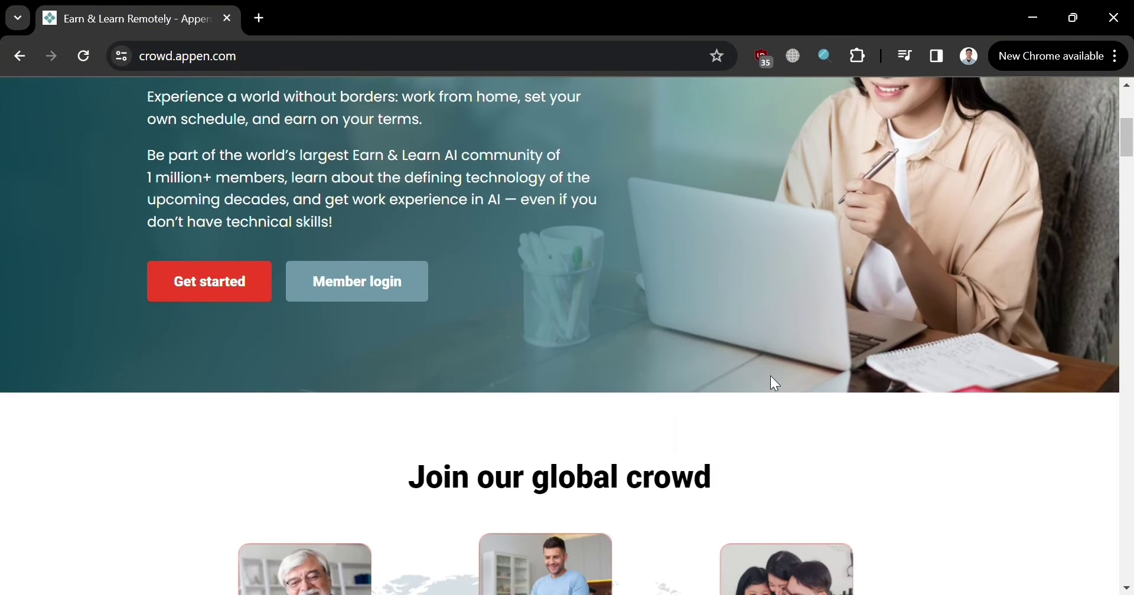
{"action": "scroll", "coordinate": [773, 383], "scroll_direction": "down", "scroll_amount": 3}
{"action": "scroll", "coordinate": [779, 383], "scroll_direction": "up", "scroll_amount": 6}
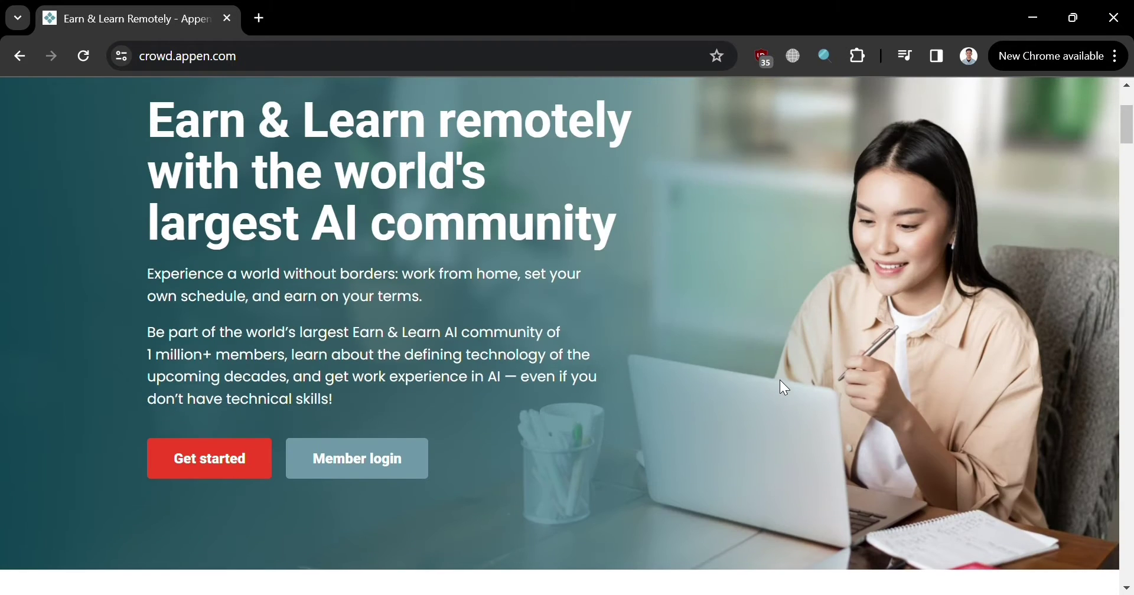
{"action": "scroll", "coordinate": [780, 382], "scroll_direction": "up", "scroll_amount": 3}
{"action": "scroll", "coordinate": [780, 381], "scroll_direction": "down", "scroll_amount": 6}
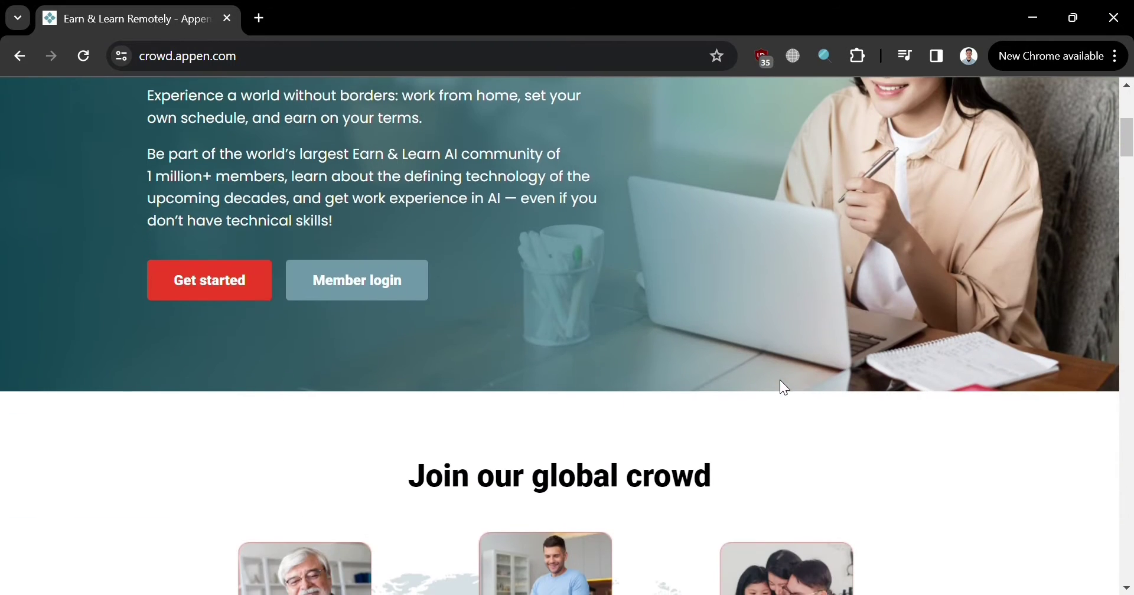
{"action": "scroll", "coordinate": [779, 381], "scroll_direction": "down", "scroll_amount": 3}
{"action": "left_click_drag", "start_coordinate": [1132, 171], "coordinate": [1130, 218]}
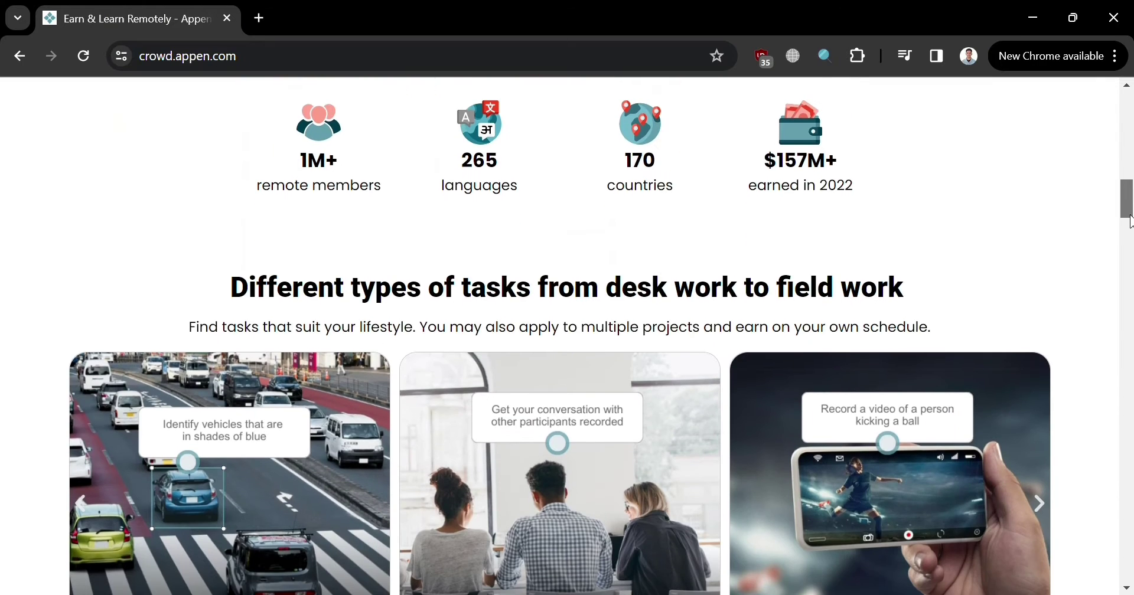
Scroll past the task cards, 'Two ways to get started' and 'Register with us' to 'Why join Appen?'
{"action": "scroll", "coordinate": [700, 368], "scroll_direction": "down", "scroll_amount": 5}
{"action": "scroll", "coordinate": [699, 368], "scroll_direction": "down", "scroll_amount": 6}
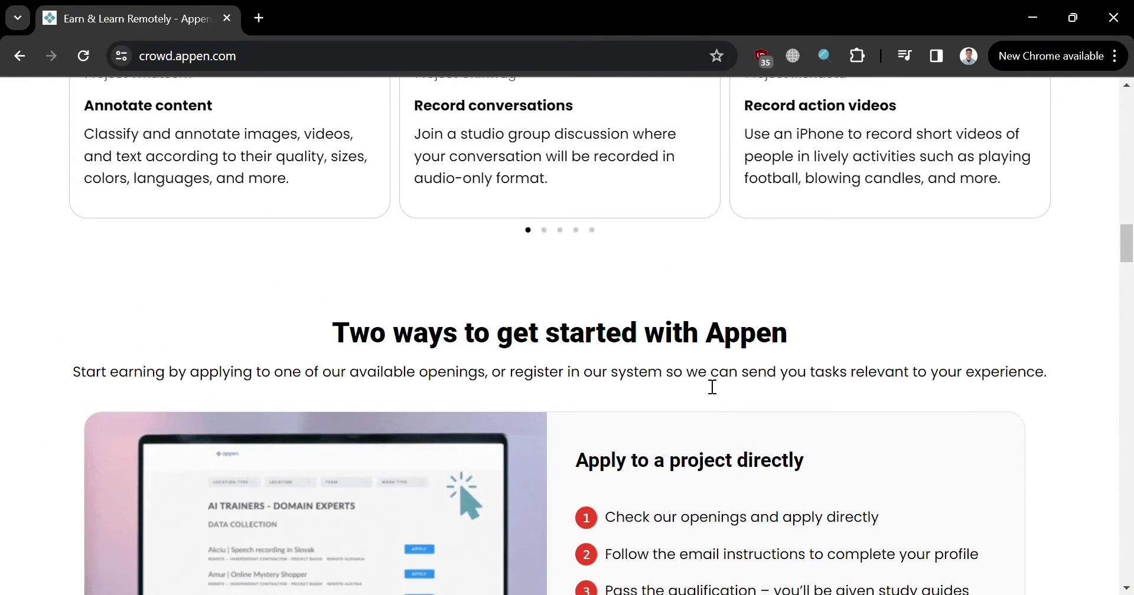
{"action": "scroll", "coordinate": [712, 387], "scroll_direction": "down", "scroll_amount": 4}
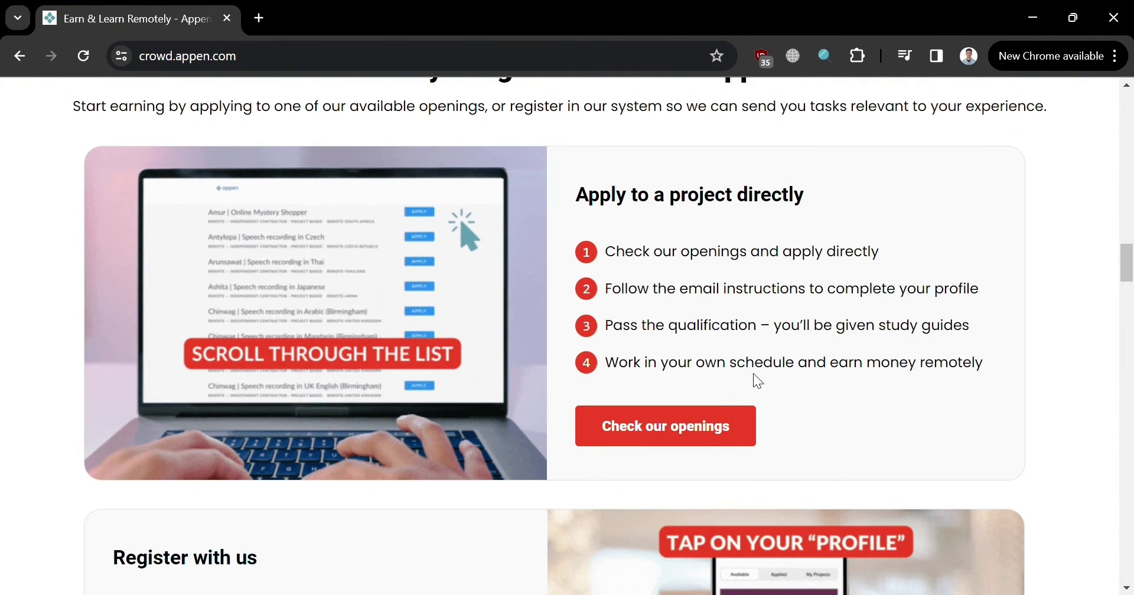
{"action": "scroll", "coordinate": [697, 433], "scroll_direction": "down", "scroll_amount": 5}
{"action": "scroll", "coordinate": [697, 434], "scroll_direction": "down", "scroll_amount": 7}
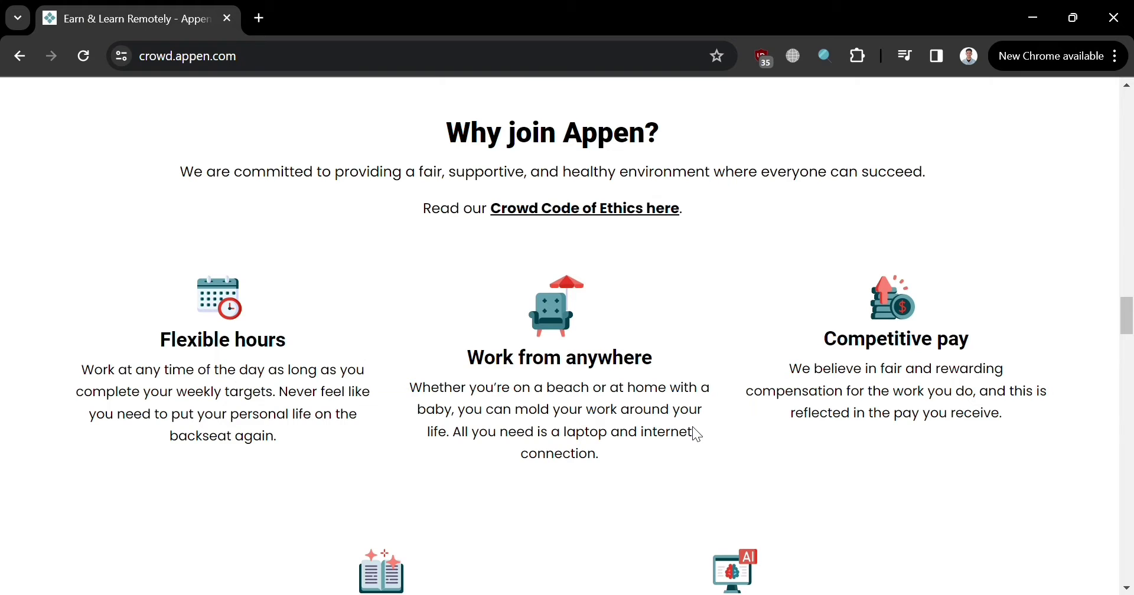
{"action": "scroll", "coordinate": [518, 444], "scroll_direction": "down", "scroll_amount": 1}
{"action": "scroll", "coordinate": [779, 454], "scroll_direction": "down", "scroll_amount": 3}
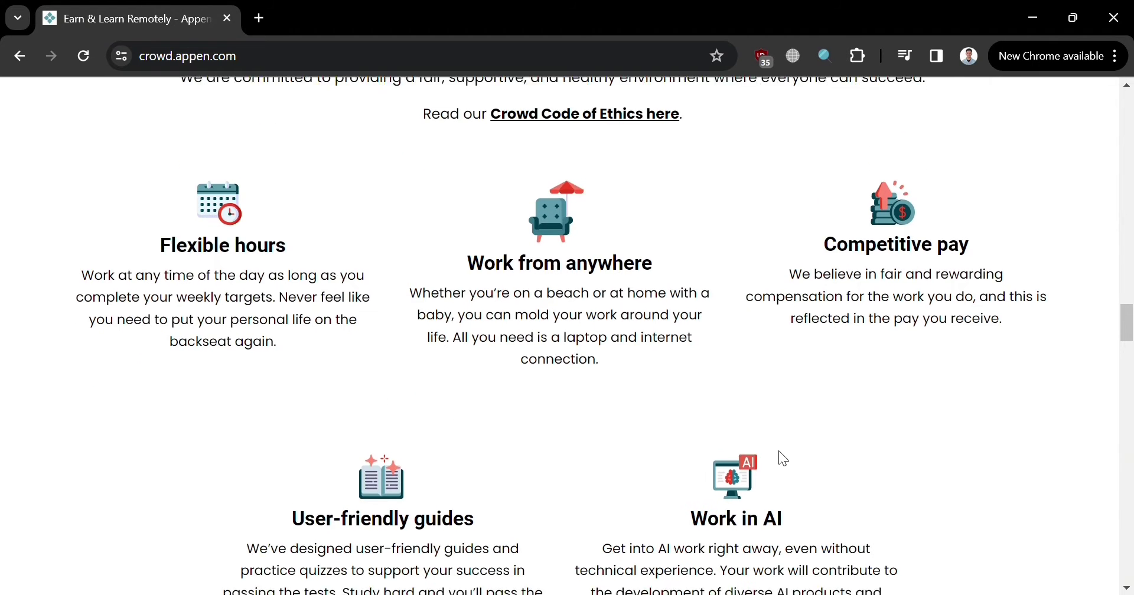
{"action": "scroll", "coordinate": [711, 458], "scroll_direction": "up", "scroll_amount": 3}
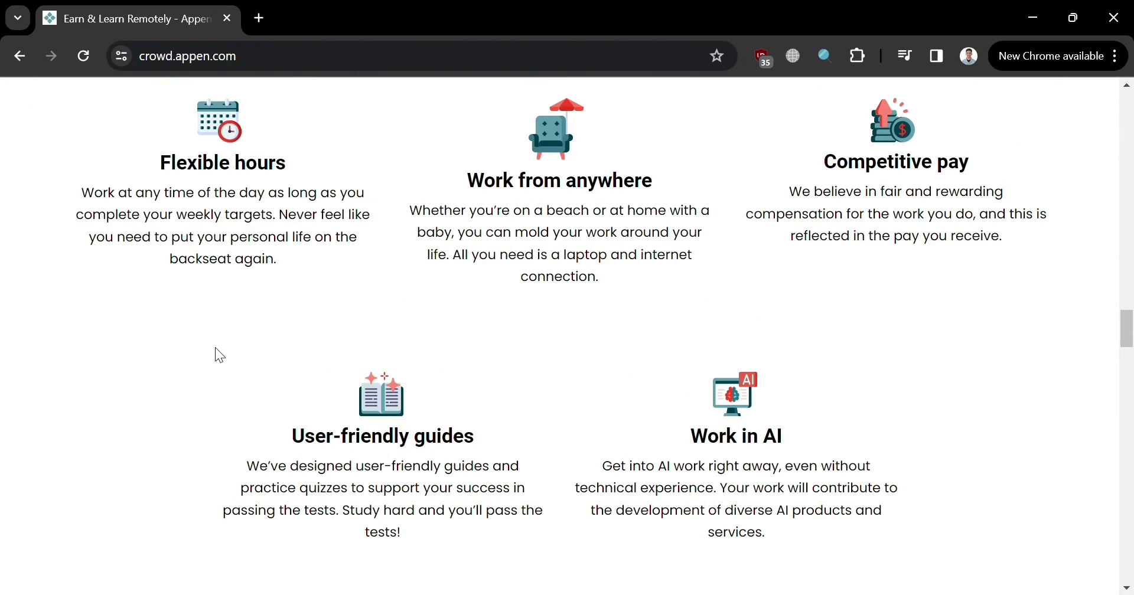
{"action": "scroll", "coordinate": [218, 354], "scroll_direction": "up", "scroll_amount": 1}
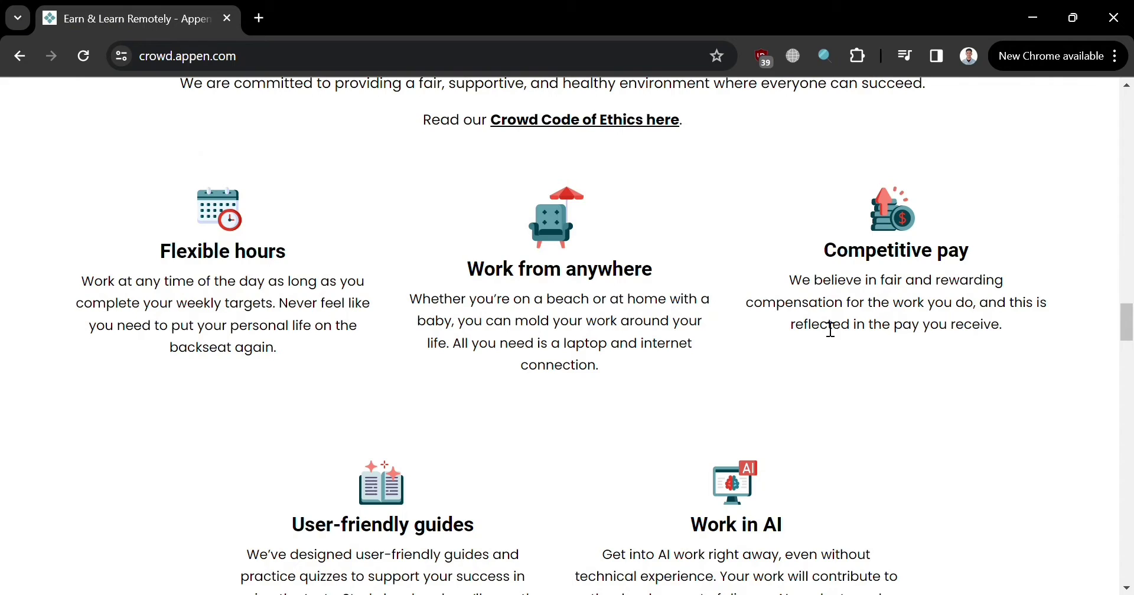
Scroll past 'A quick gig?', the testimonials and #AIForGood to the 'Your questions, answered' FAQ list
{"action": "scroll", "coordinate": [509, 518], "scroll_direction": "down", "scroll_amount": 3}
{"action": "scroll", "coordinate": [509, 518], "scroll_direction": "down", "scroll_amount": 2}
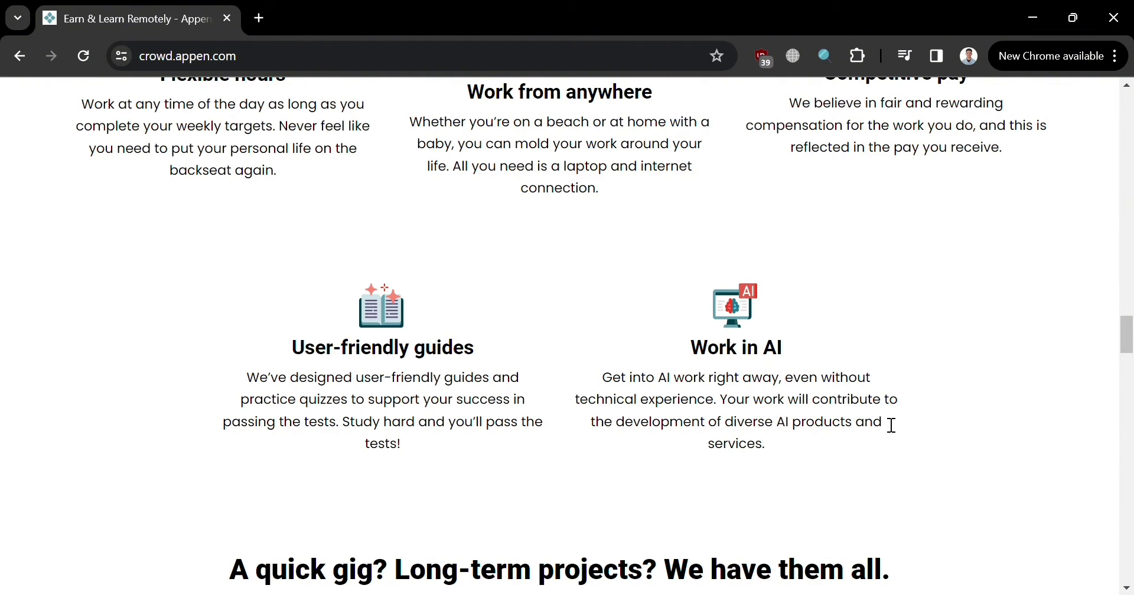
{"action": "scroll", "coordinate": [892, 425], "scroll_direction": "down", "scroll_amount": 3}
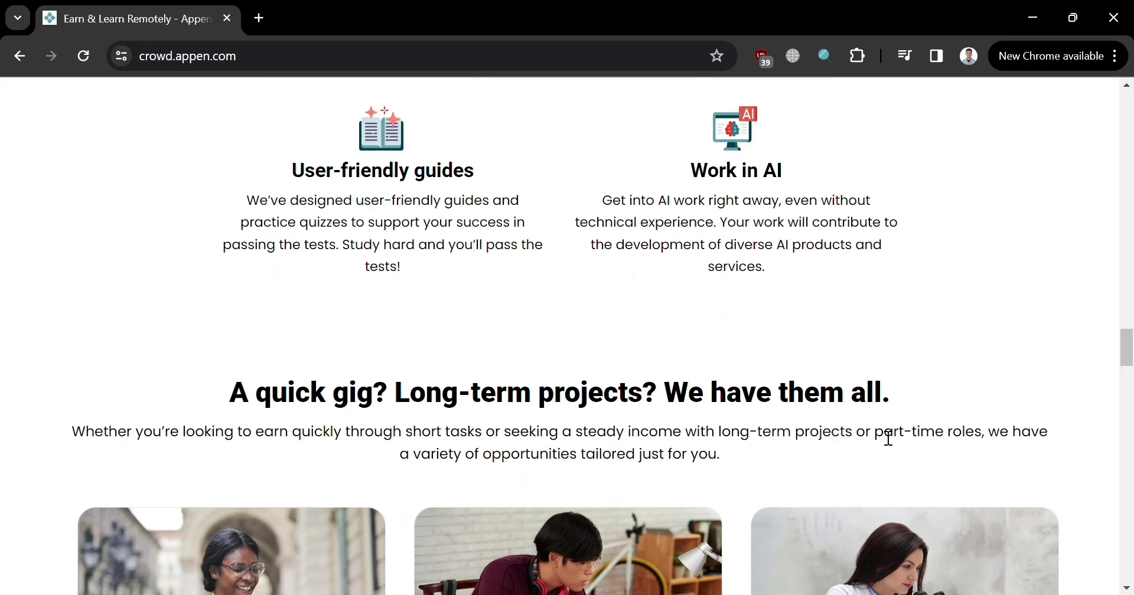
{"action": "scroll", "coordinate": [887, 438], "scroll_direction": "down", "scroll_amount": 10}
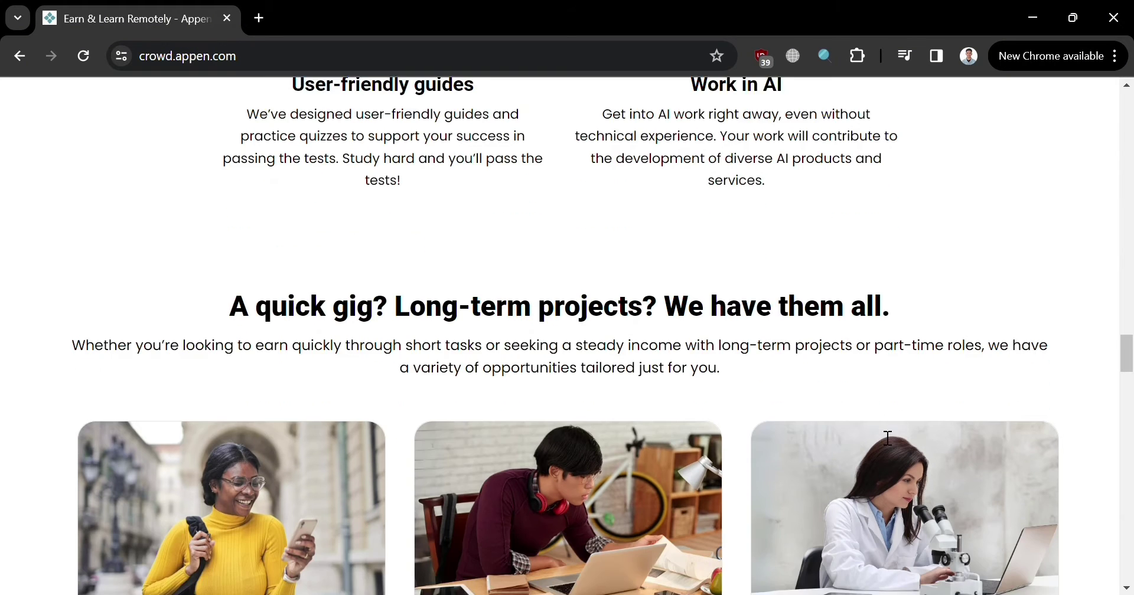
{"action": "scroll", "coordinate": [648, 461], "scroll_direction": "up", "scroll_amount": 7}
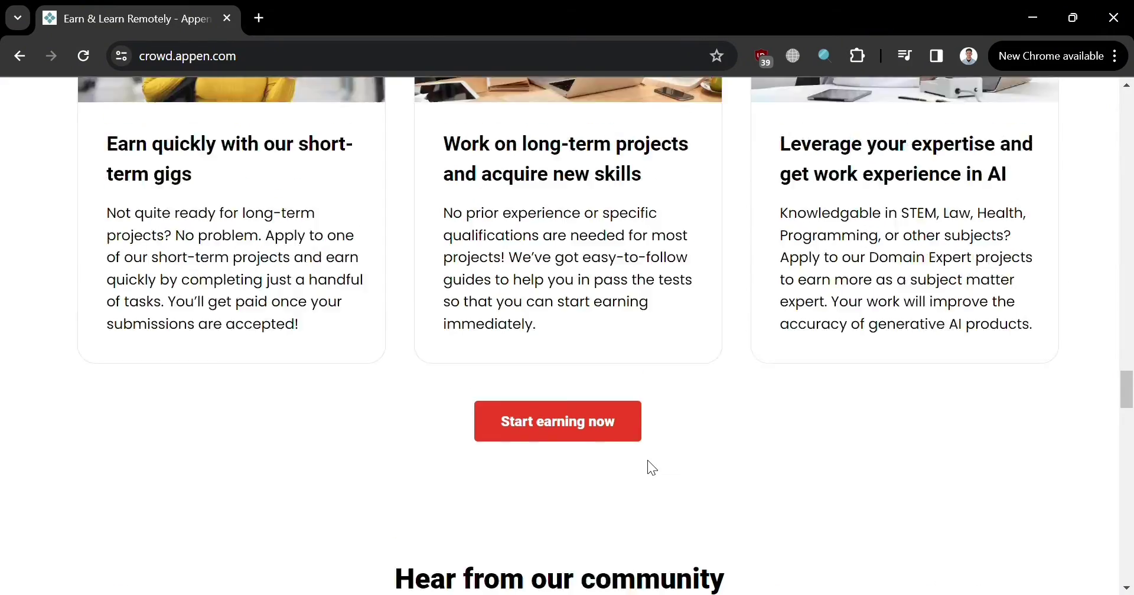
{"action": "scroll", "coordinate": [648, 461], "scroll_direction": "down", "scroll_amount": 6}
{"action": "scroll", "coordinate": [648, 461], "scroll_direction": "down", "scroll_amount": 9}
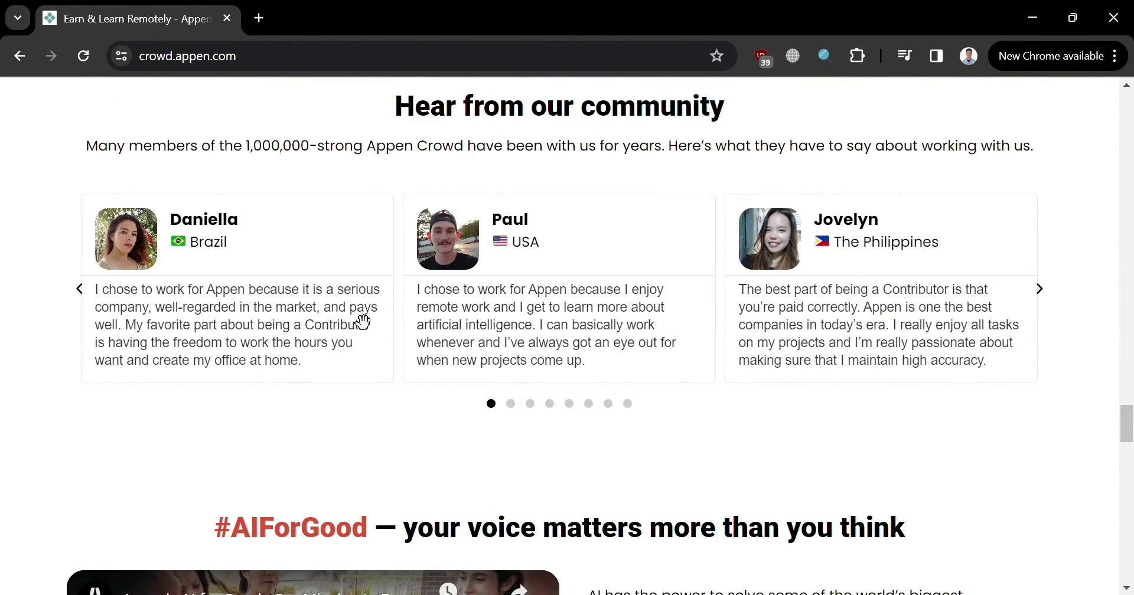
{"action": "scroll", "coordinate": [774, 441], "scroll_direction": "down", "scroll_amount": 5}
{"action": "scroll", "coordinate": [846, 440], "scroll_direction": "down", "scroll_amount": 2}
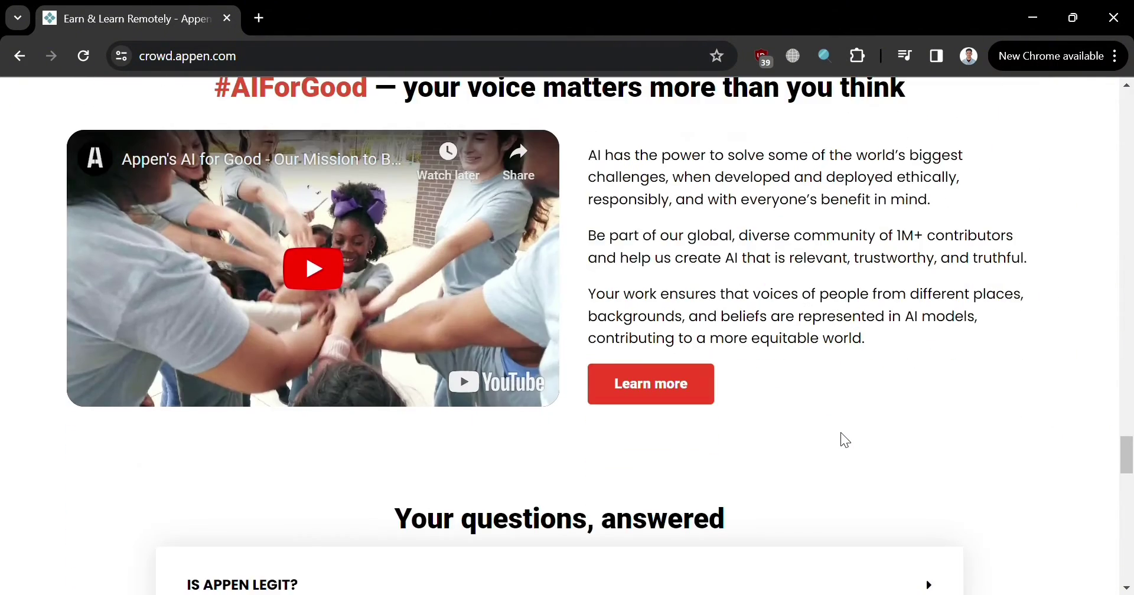
{"action": "scroll", "coordinate": [841, 438], "scroll_direction": "up", "scroll_amount": 6}
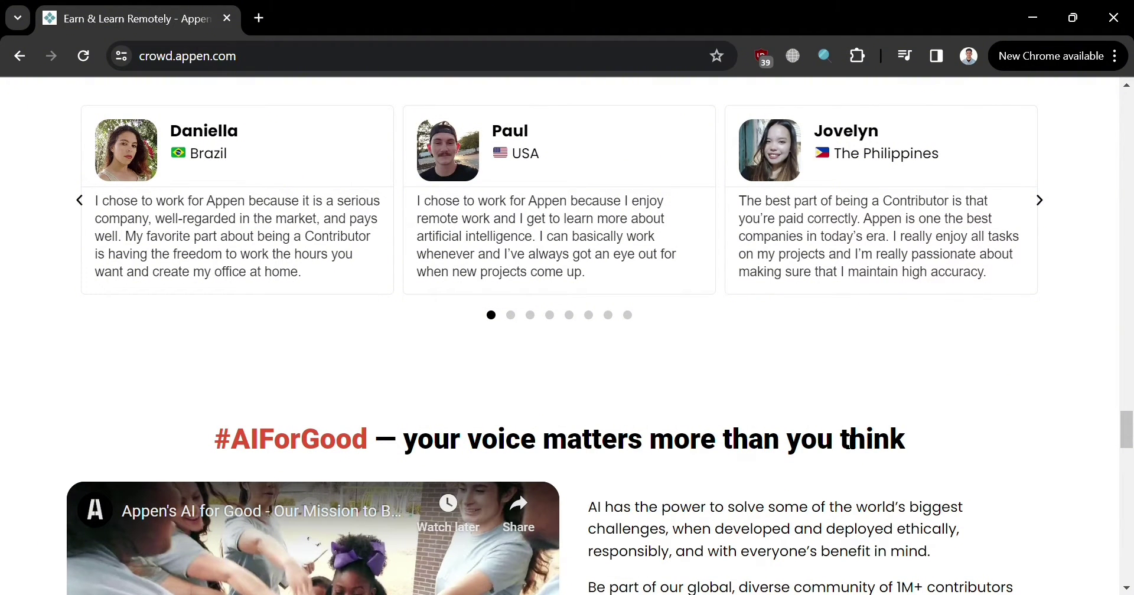
{"action": "scroll", "coordinate": [849, 444], "scroll_direction": "down", "scroll_amount": 2}
{"action": "scroll", "coordinate": [849, 442], "scroll_direction": "down", "scroll_amount": 12}
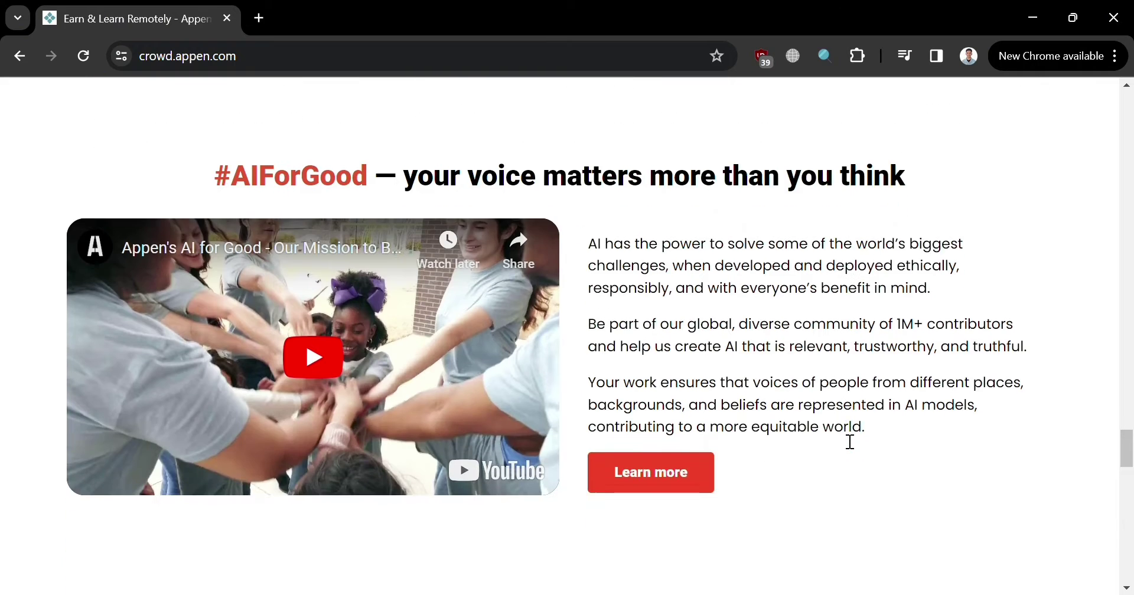
Expand the 'I need help' and 'Can I join more than one project?' FAQ answers
{"action": "scroll", "coordinate": [848, 441], "scroll_direction": "down", "scroll_amount": 7}
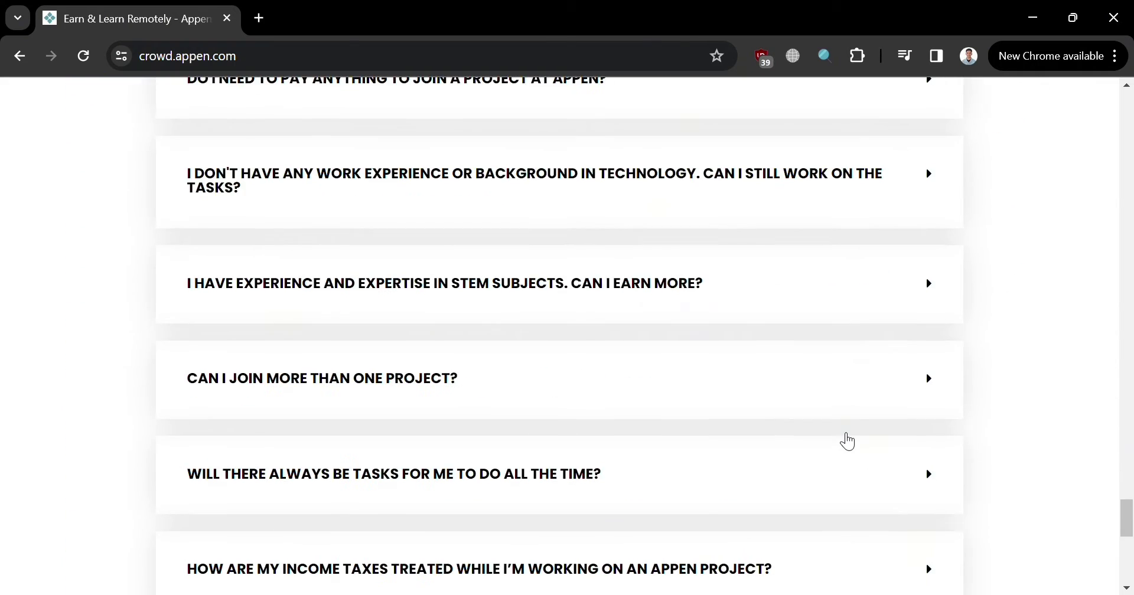
{"action": "scroll", "coordinate": [839, 437], "scroll_direction": "up", "scroll_amount": 10}
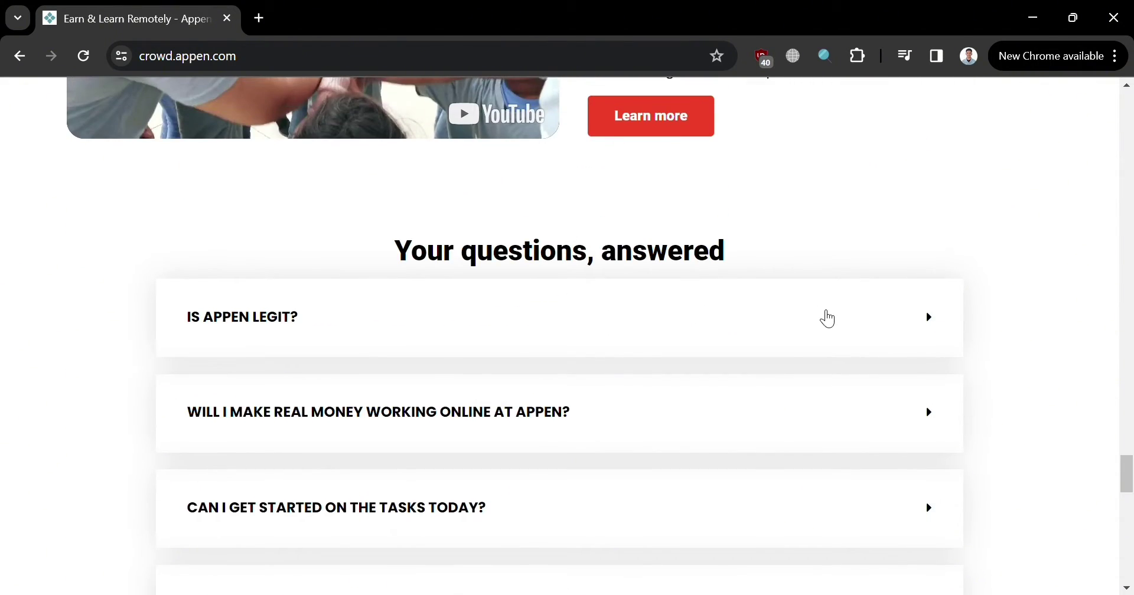
{"action": "scroll", "coordinate": [984, 400], "scroll_direction": "down", "scroll_amount": 13}
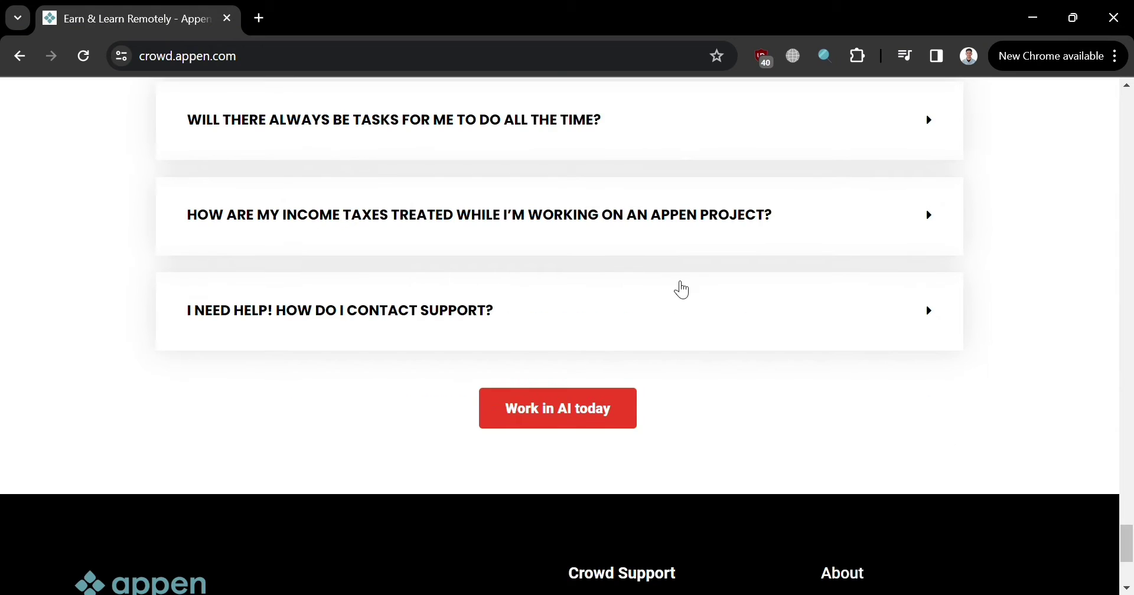
{"action": "left_click", "coordinate": [691, 319]}
{"action": "scroll", "coordinate": [699, 331], "scroll_direction": "up", "scroll_amount": 6}
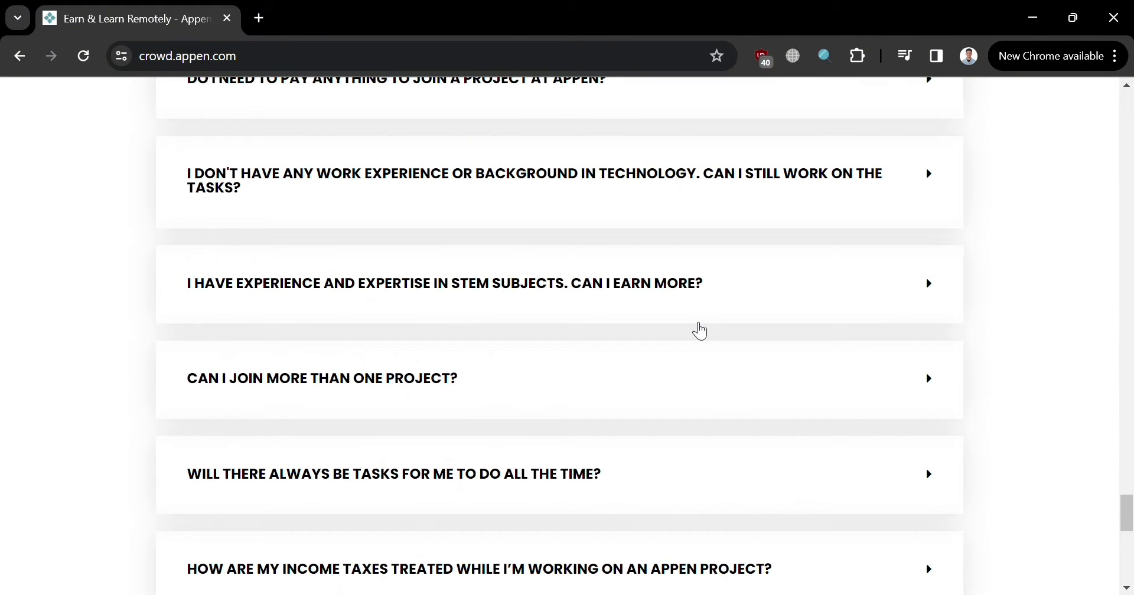
{"action": "left_click", "coordinate": [660, 375]}
Scroll back up to the 'Earn & Learn remotely' introduction at the top of the homepage
{"action": "scroll", "coordinate": [662, 399], "scroll_direction": "up", "scroll_amount": 15}
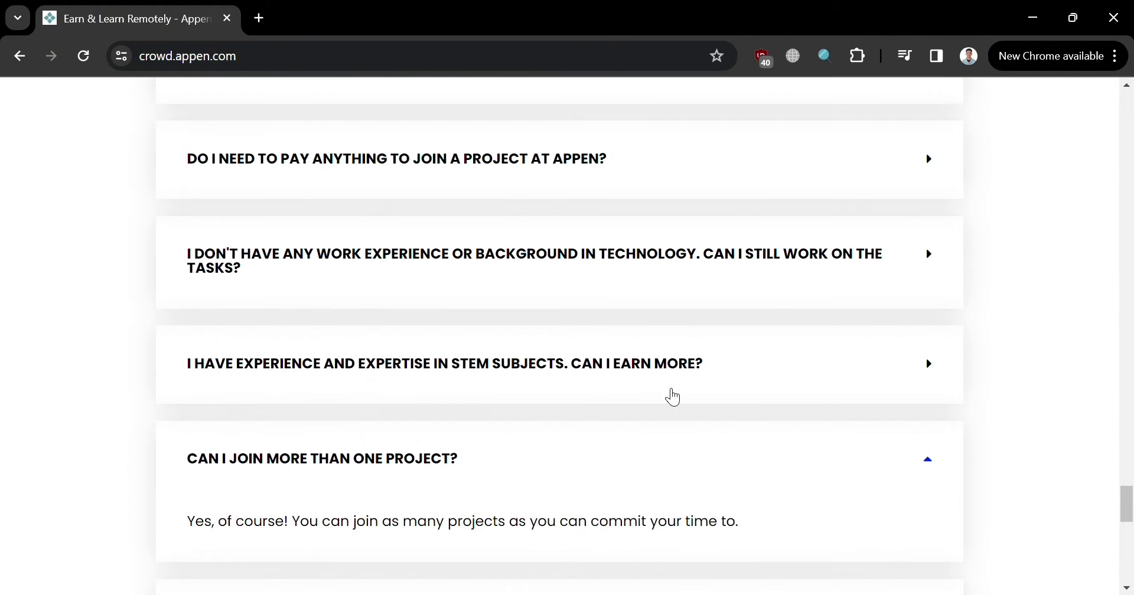
{"action": "scroll", "coordinate": [673, 399], "scroll_direction": "up", "scroll_amount": 20}
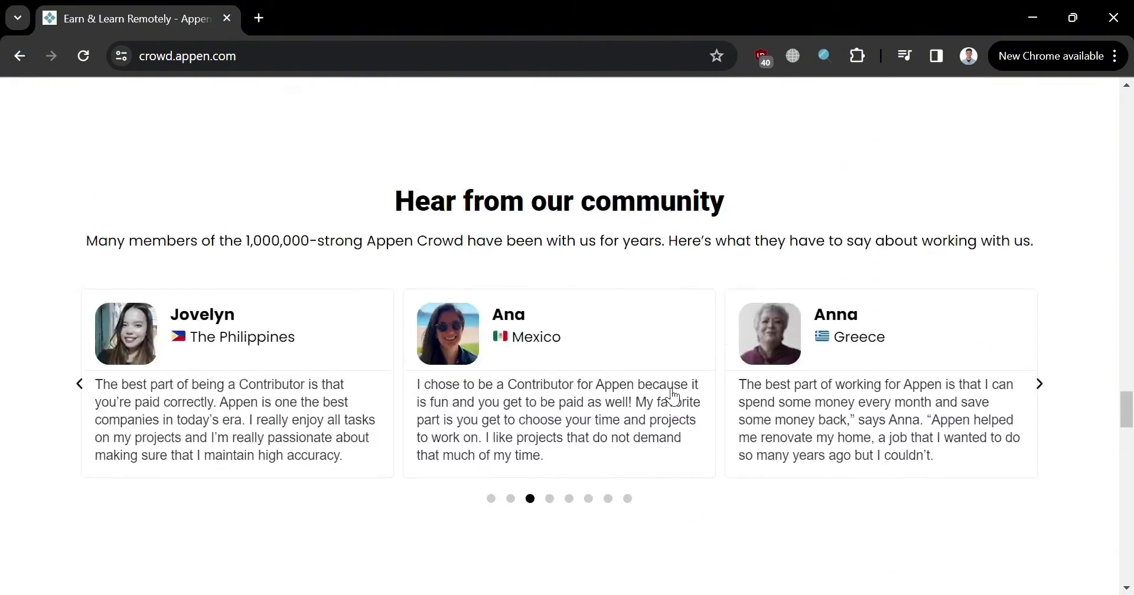
{"action": "scroll", "coordinate": [670, 395], "scroll_direction": "up", "scroll_amount": 18}
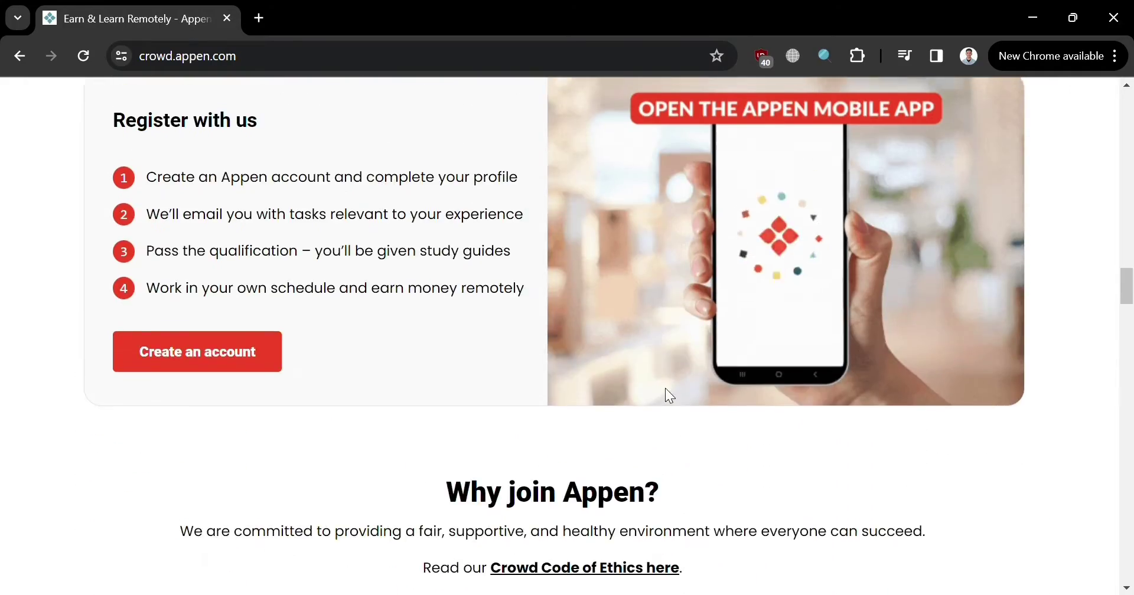
{"action": "scroll", "coordinate": [665, 390], "scroll_direction": "up", "scroll_amount": 10}
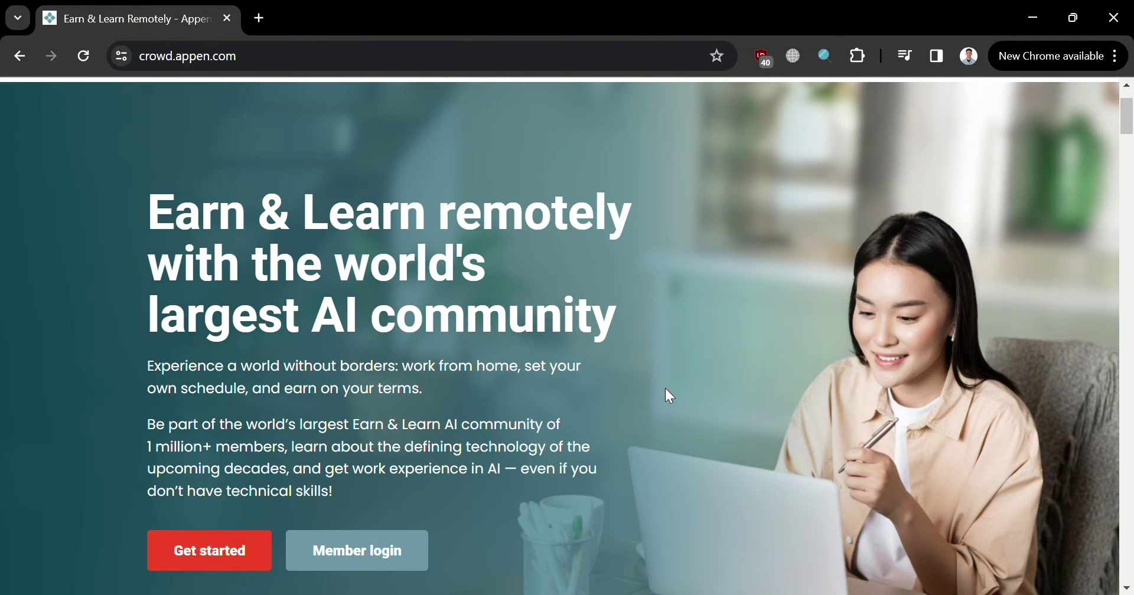
Scroll the homepage to the 'Two ways to get started with Appen' section
{"action": "scroll", "coordinate": [669, 395], "scroll_direction": "up", "scroll_amount": 2}
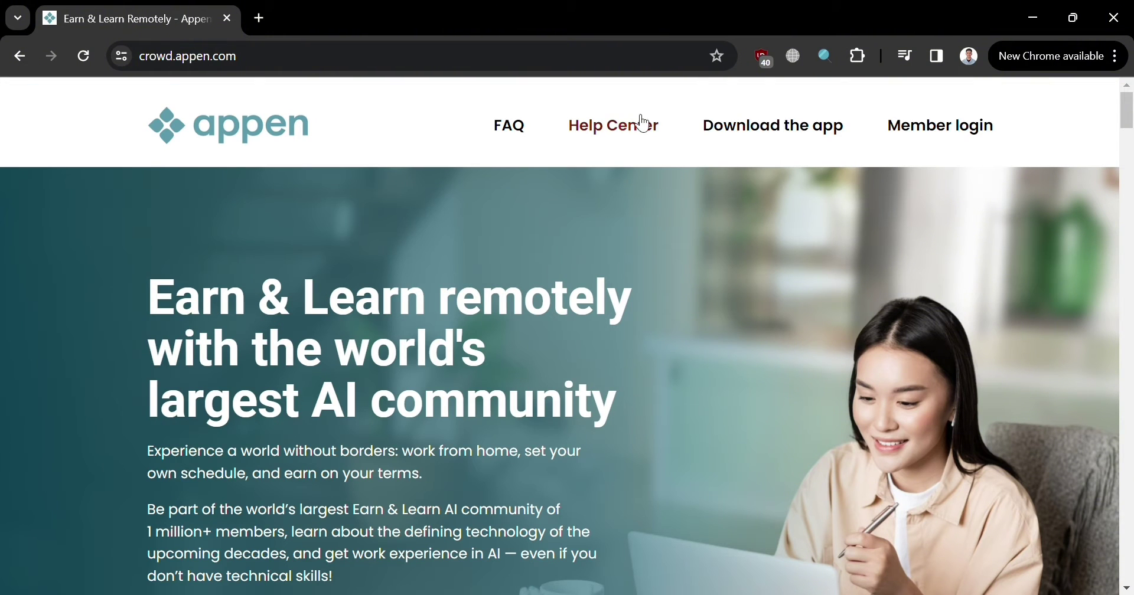
{"action": "scroll", "coordinate": [532, 272], "scroll_direction": "down", "scroll_amount": 6}
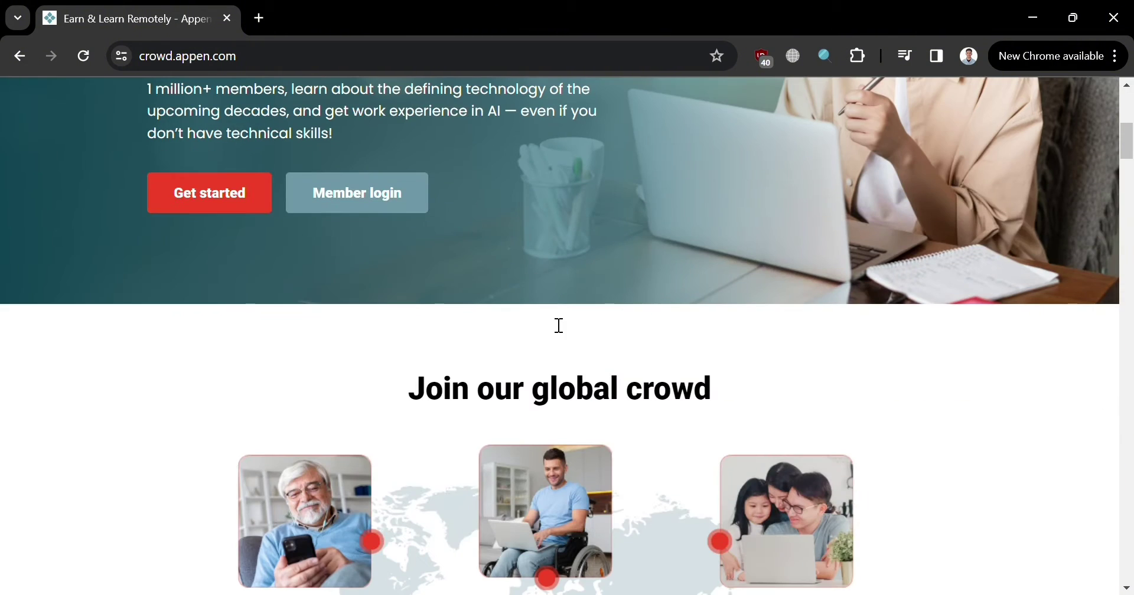
{"action": "scroll", "coordinate": [253, 205], "scroll_direction": "down", "scroll_amount": 15}
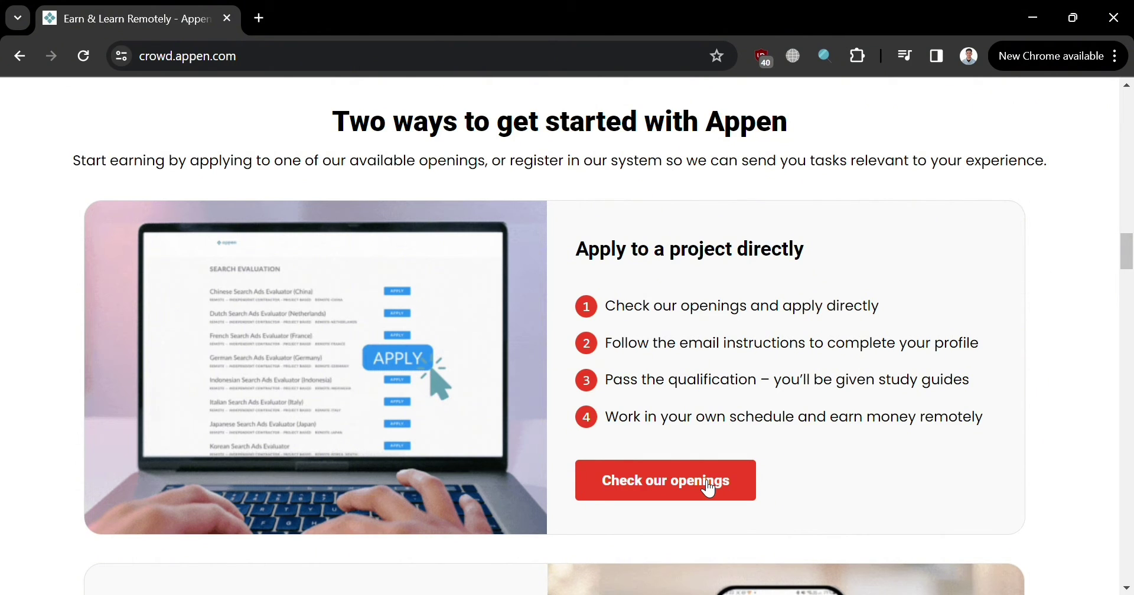
Browse the jobs.lever.co openings list, then return to the homepage's 'Register with us' section
{"action": "left_click", "coordinate": [709, 483]}
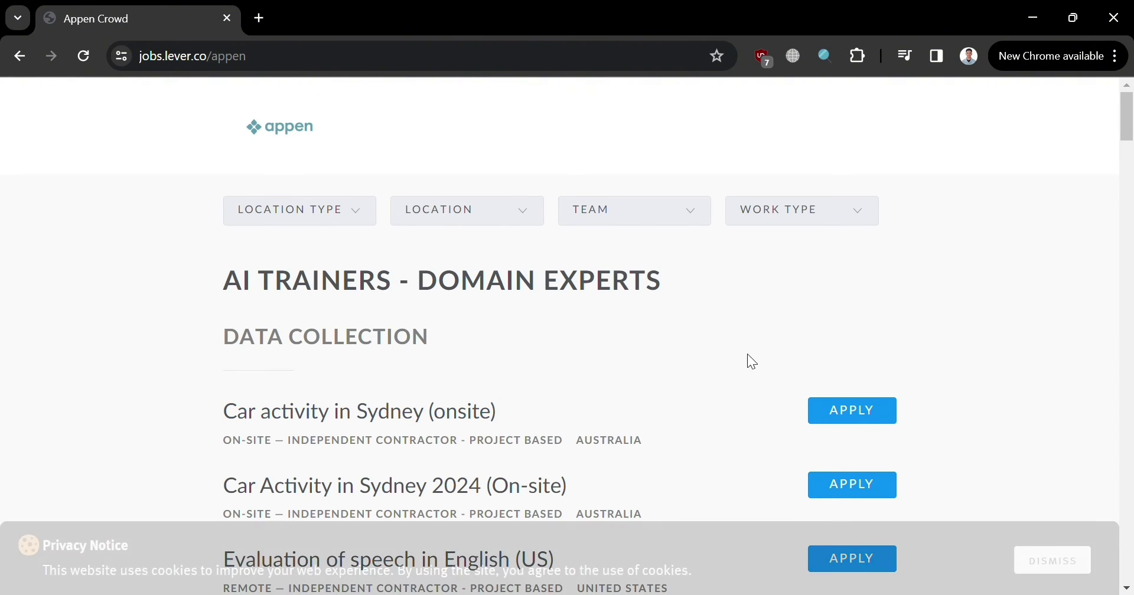
{"action": "scroll", "coordinate": [633, 407], "scroll_direction": "down", "scroll_amount": 3}
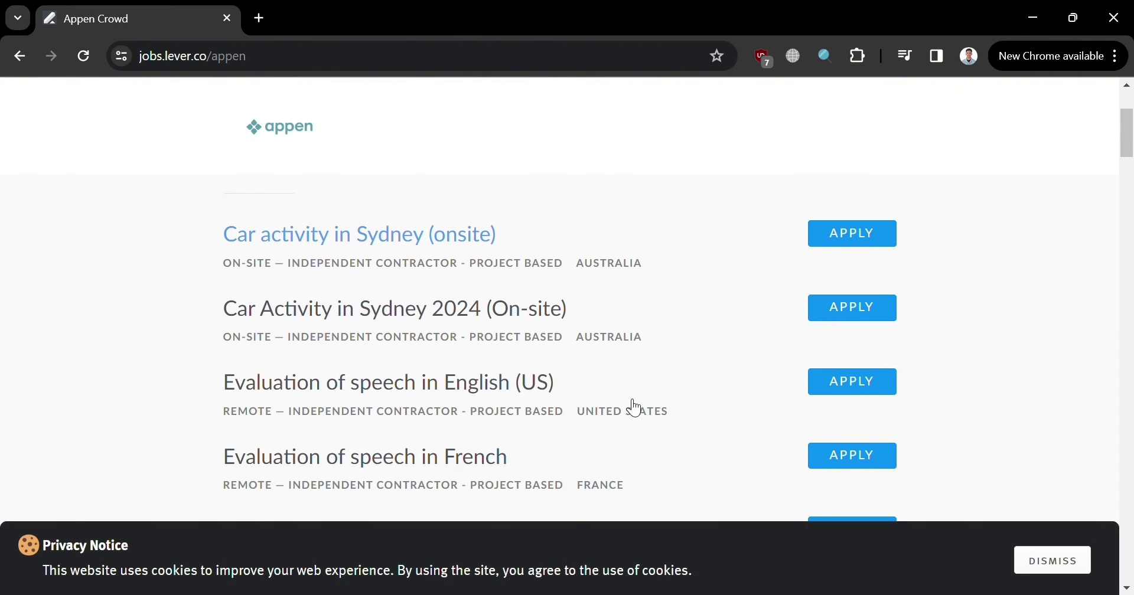
{"action": "left_click", "coordinate": [1082, 562]}
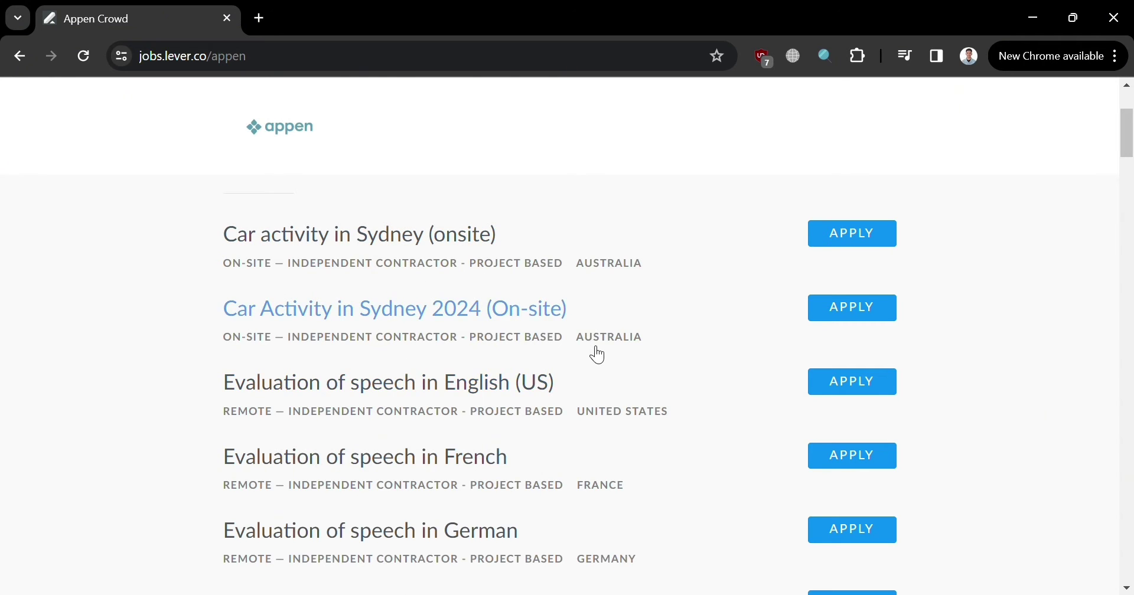
{"action": "scroll", "coordinate": [597, 354], "scroll_direction": "down", "scroll_amount": 5}
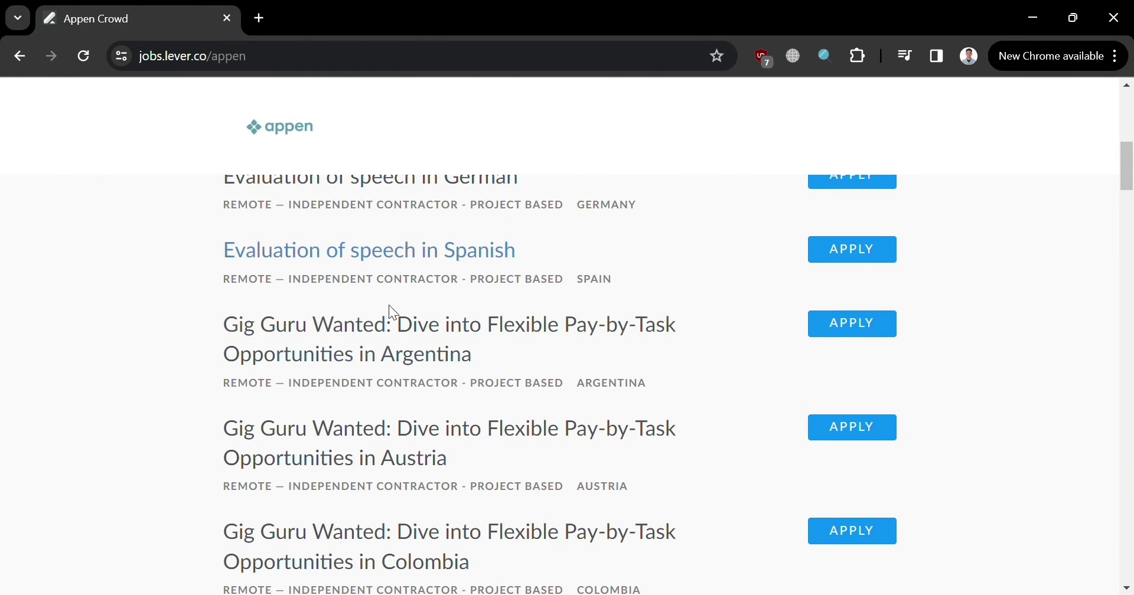
{"action": "scroll", "coordinate": [396, 322], "scroll_direction": "down", "scroll_amount": 2}
{"action": "scroll", "coordinate": [404, 334], "scroll_direction": "down", "scroll_amount": 9}
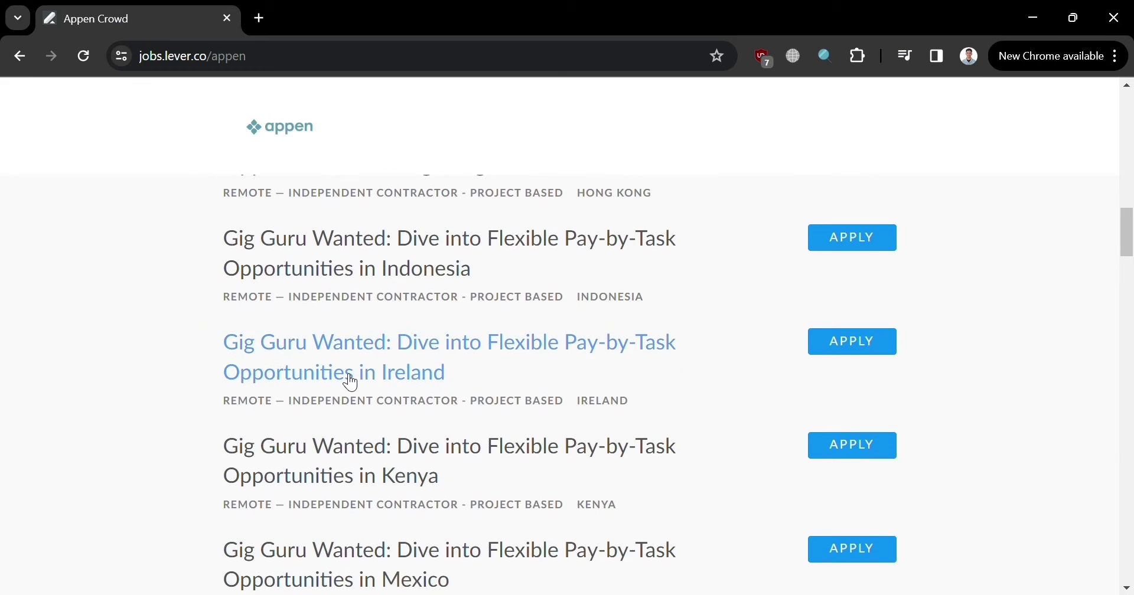
{"action": "scroll", "coordinate": [476, 387], "scroll_direction": "down", "scroll_amount": 6}
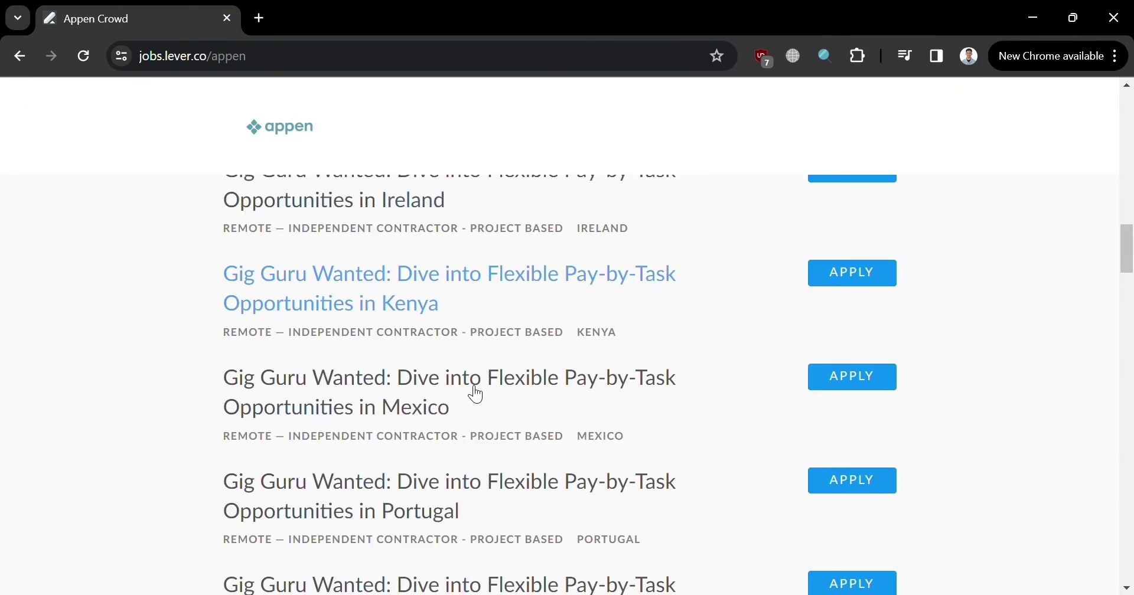
{"action": "scroll", "coordinate": [476, 392], "scroll_direction": "down", "scroll_amount": 5}
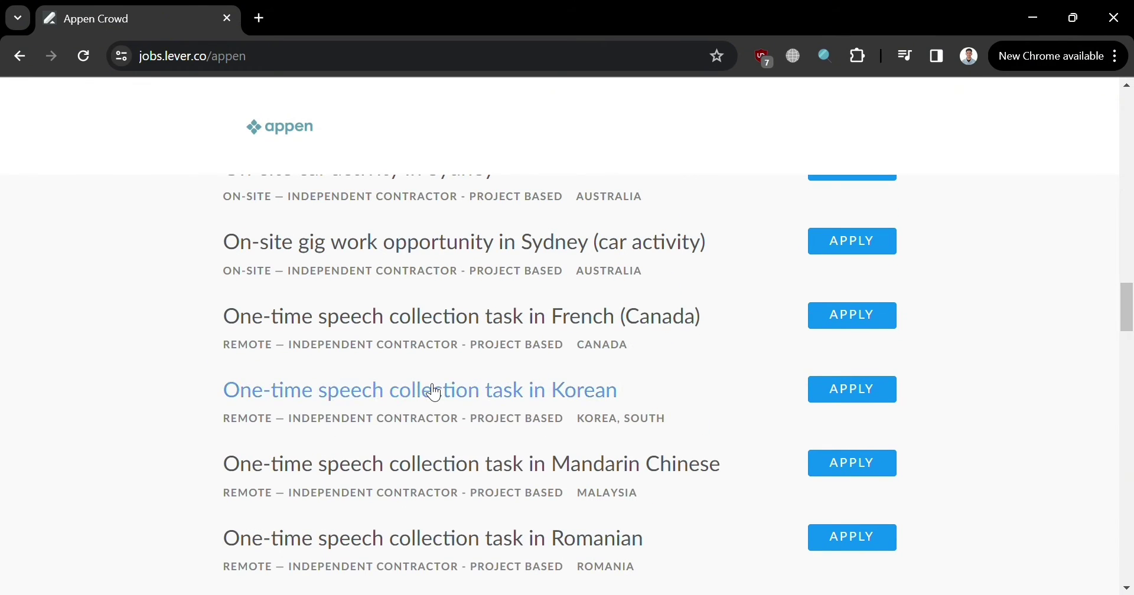
{"action": "left_click", "coordinate": [18, 58]}
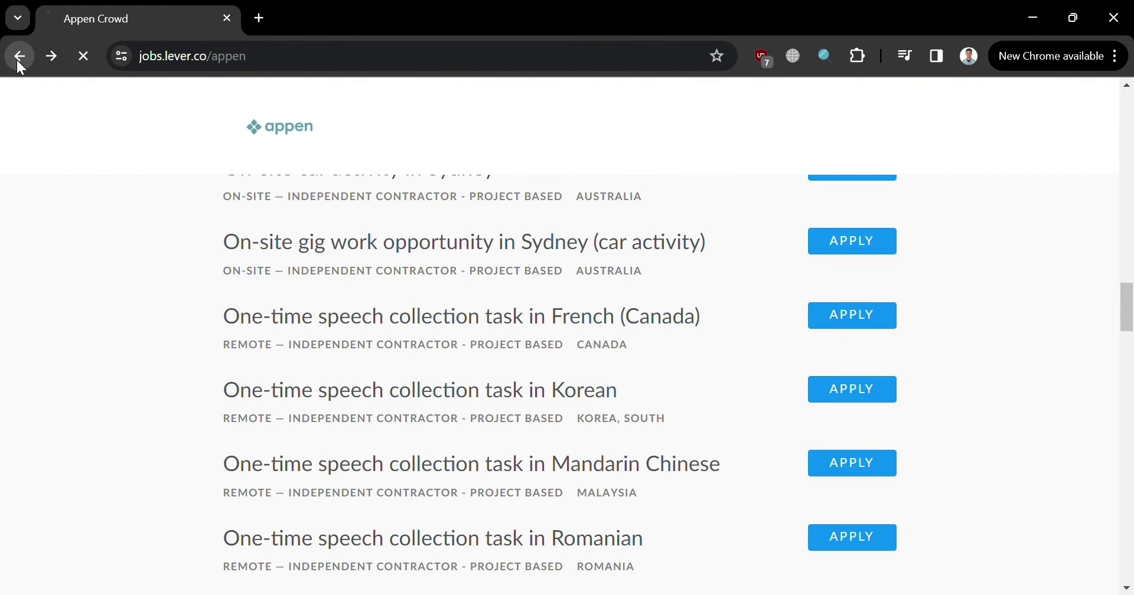
{"action": "scroll", "coordinate": [876, 361], "scroll_direction": "down", "scroll_amount": 6}
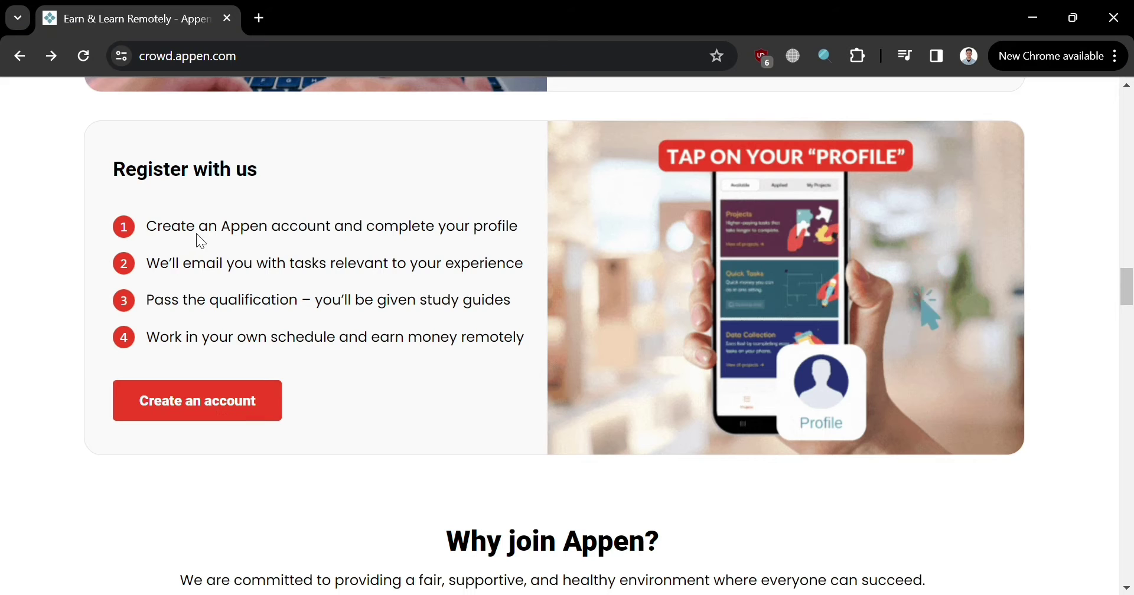
Fill in the sign-up form with email, password and name, accept the terms, and create the account
{"action": "left_click", "coordinate": [196, 409]}
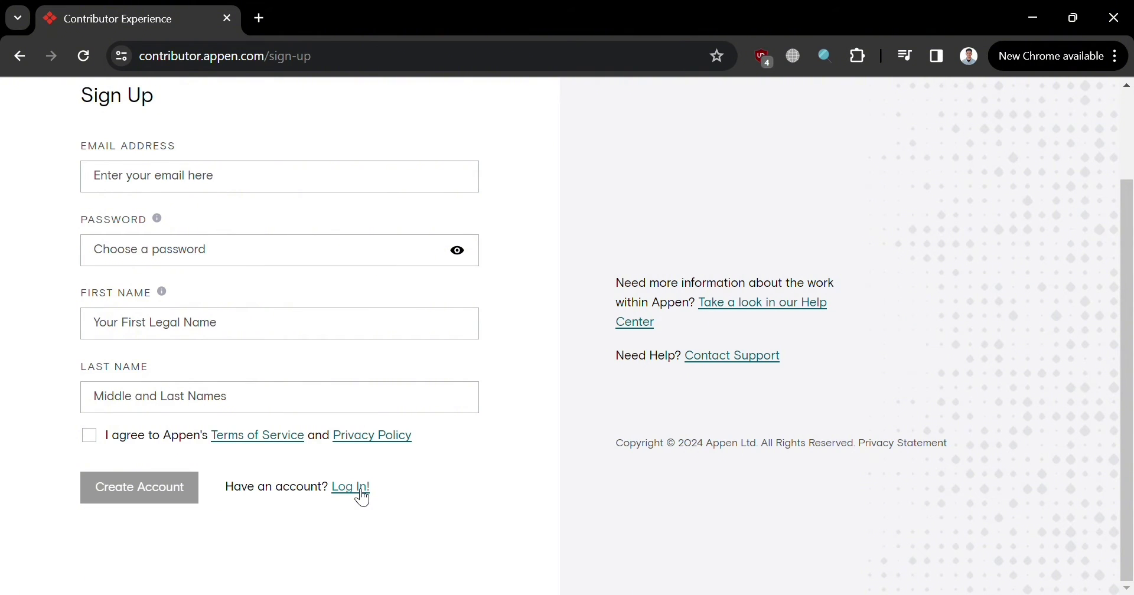
{"action": "scroll", "coordinate": [185, 505], "scroll_direction": "up", "scroll_amount": 2}
{"action": "left_click", "coordinate": [147, 294]}
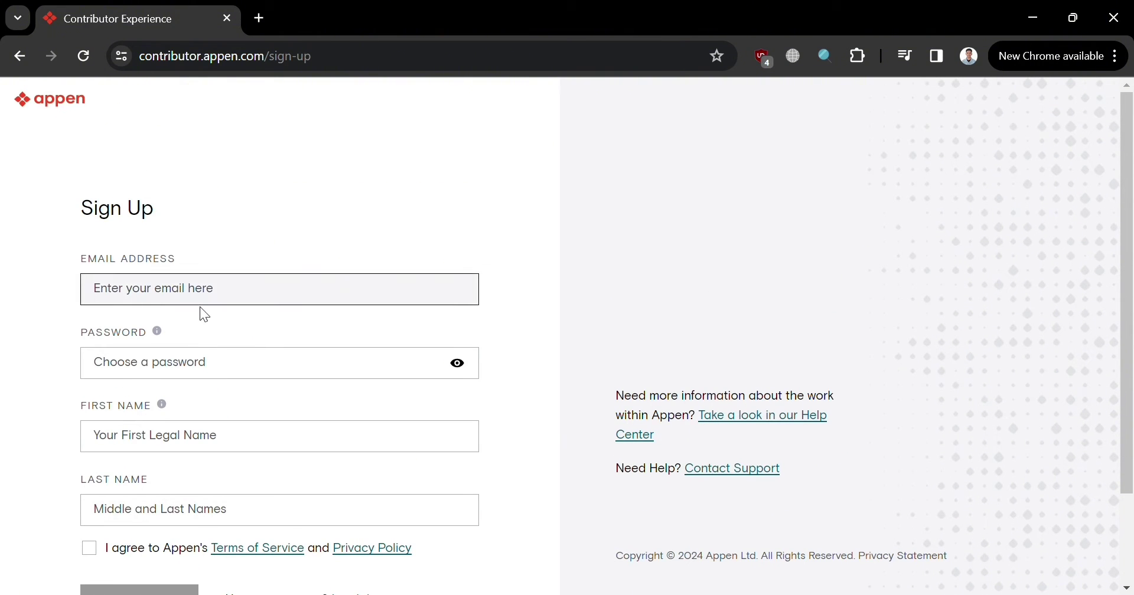
{"action": "left_click", "coordinate": [237, 329]}
{"action": "left_click", "coordinate": [230, 362]}
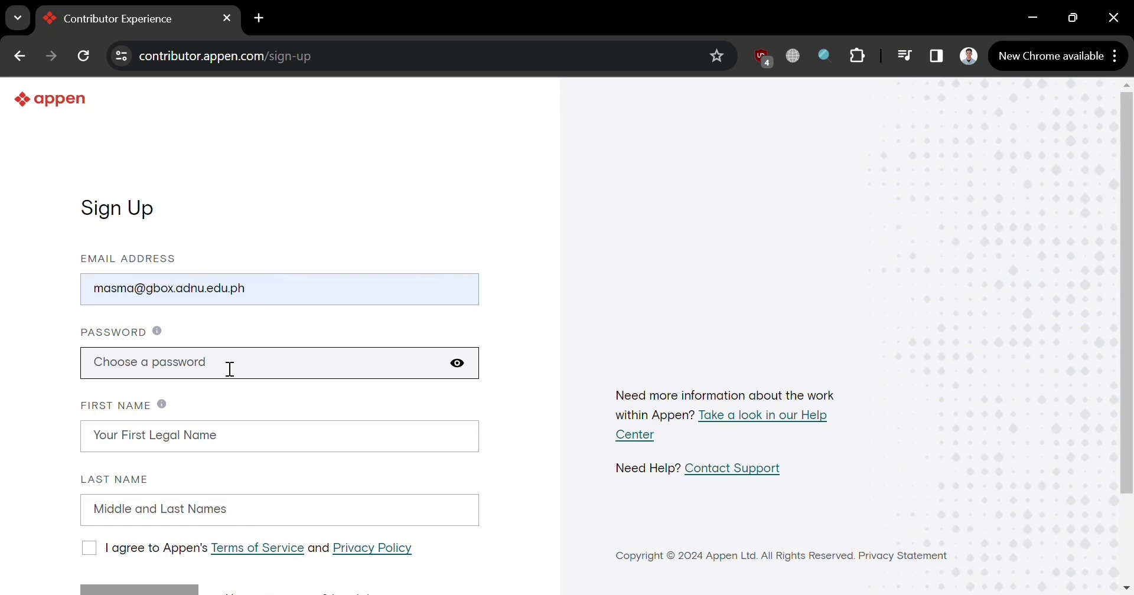
{"action": "type", "text": "••••••••••"}
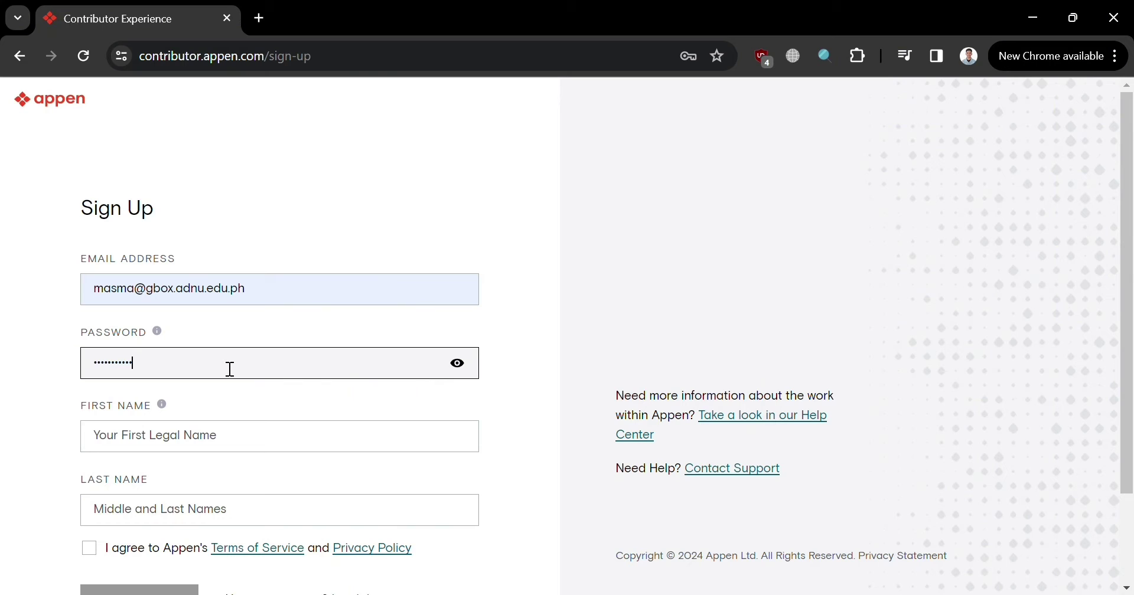
{"action": "left_click", "coordinate": [165, 490]}
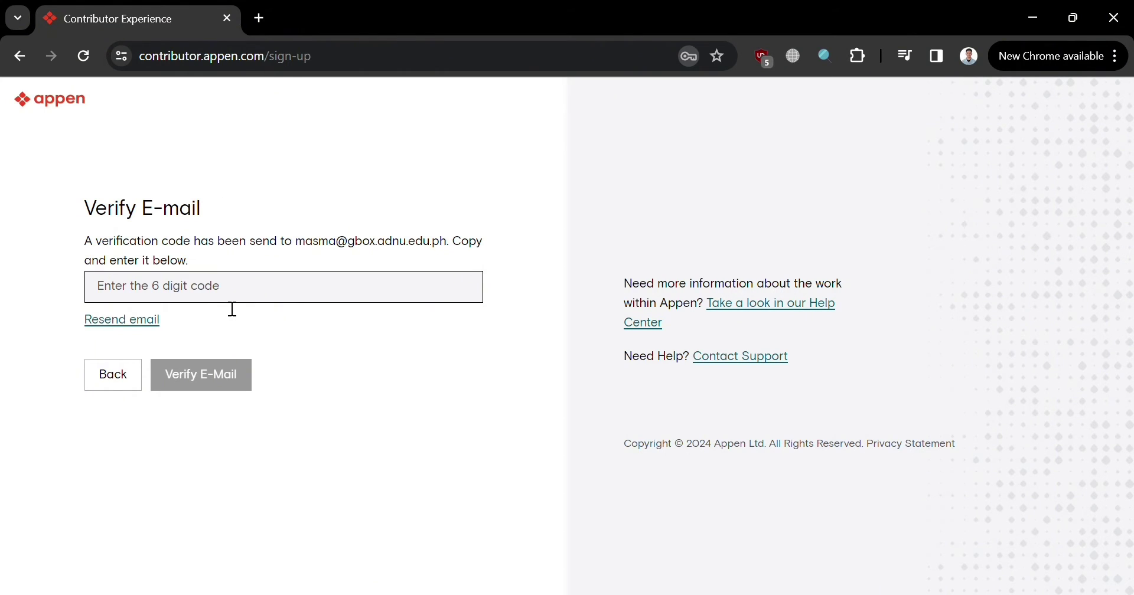
Paste the emailed 6-digit code and verify the e-mail address
{"action": "left_click", "coordinate": [211, 297]}
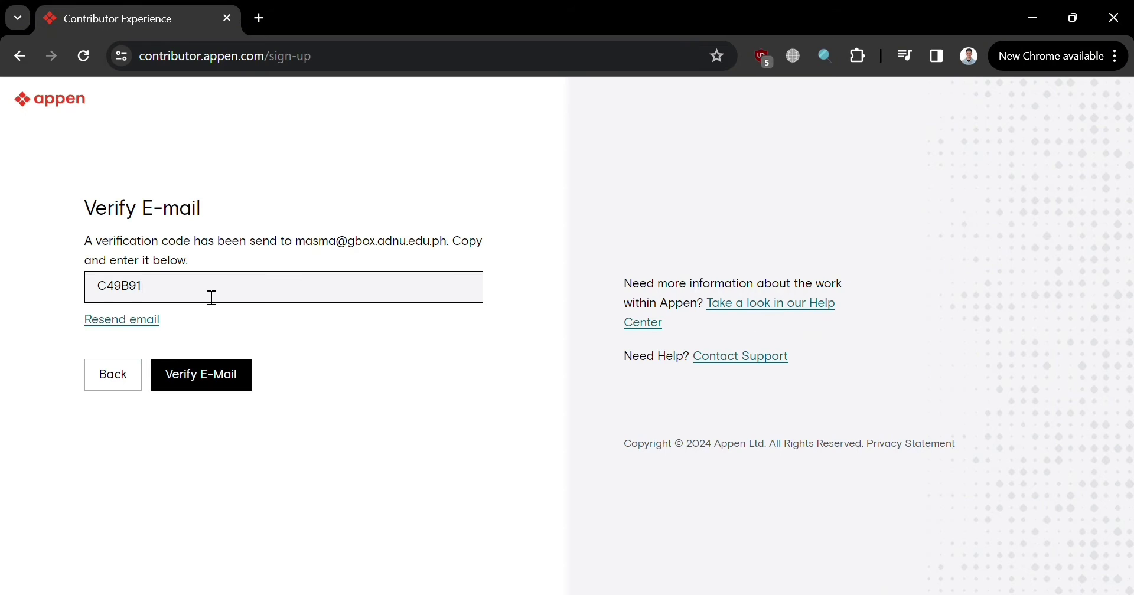
{"action": "left_click", "coordinate": [234, 379]}
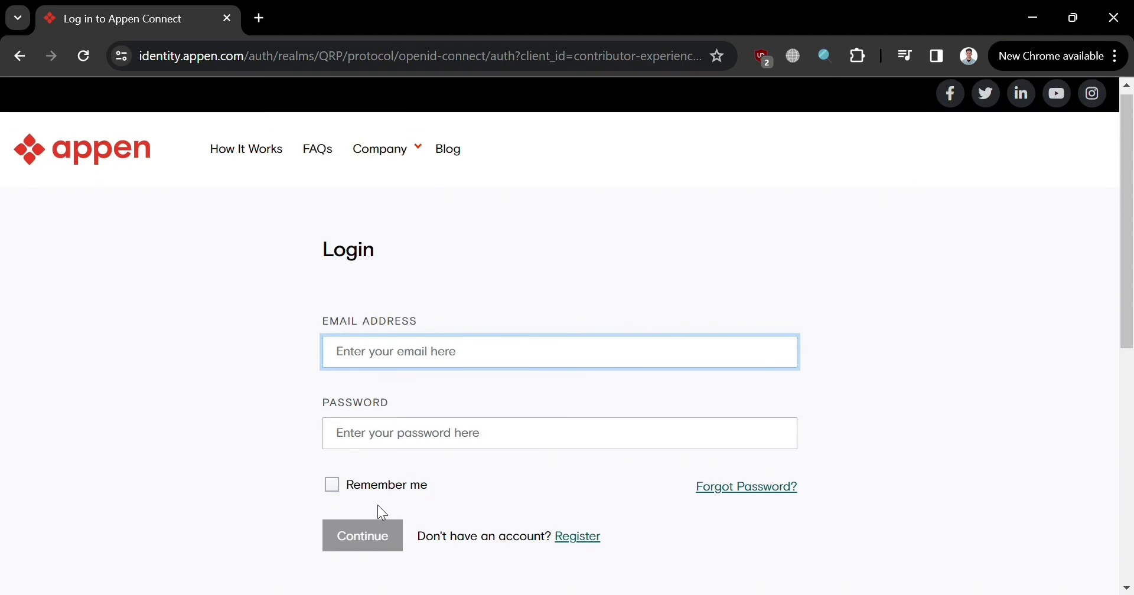
Log in with the new account's email and password, with Remember me ticked
{"action": "scroll", "coordinate": [379, 506], "scroll_direction": "down", "scroll_amount": 1}
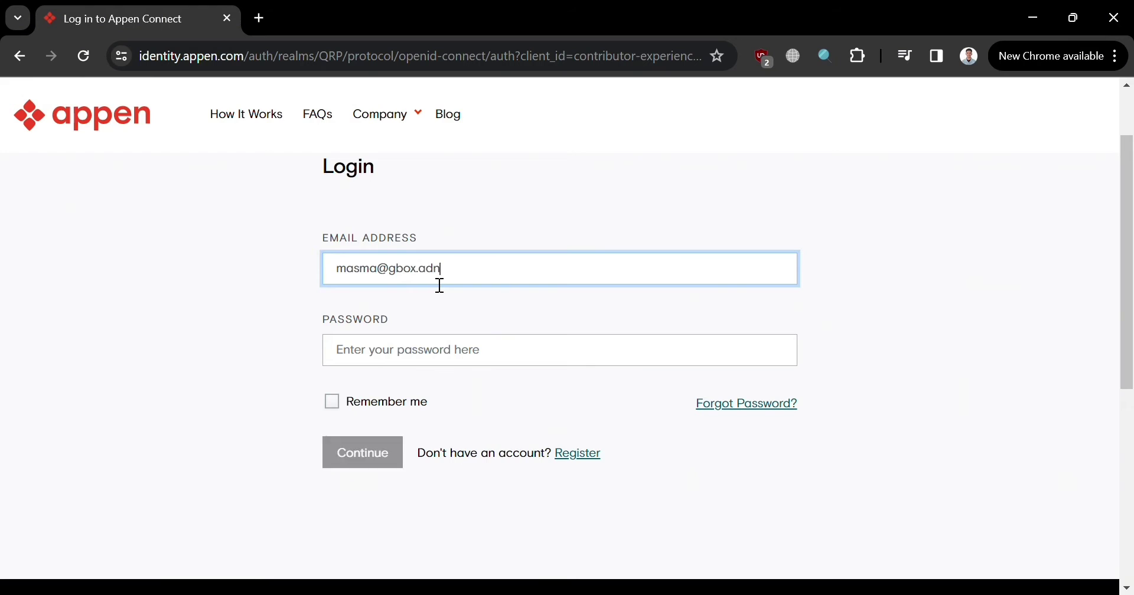
{"action": "left_click", "coordinate": [518, 353]}
{"action": "type", "text": "*************"}
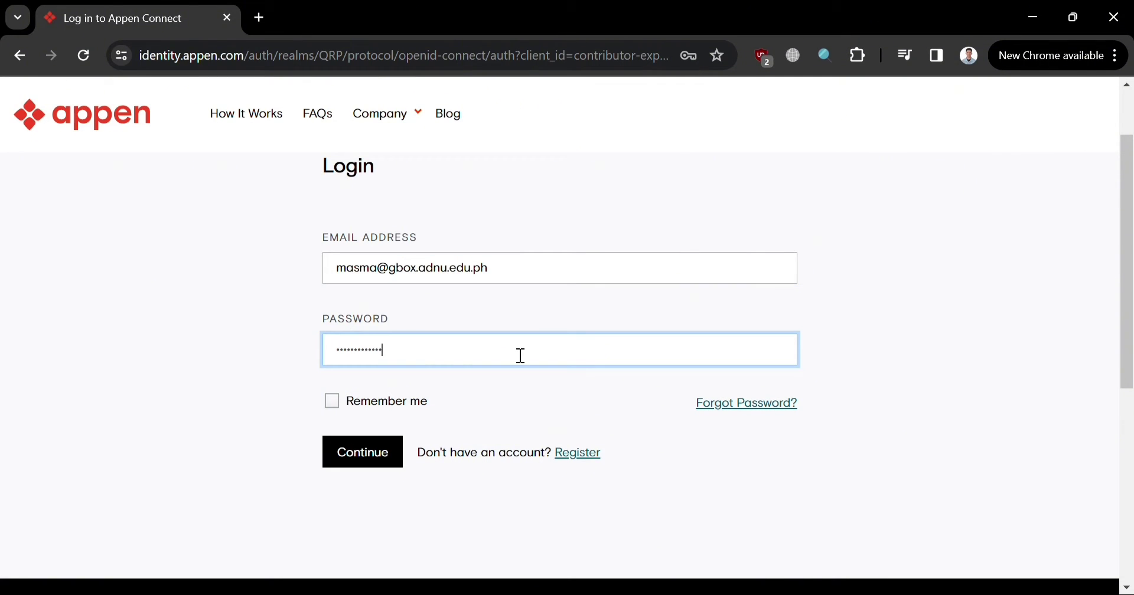
{"action": "left_click", "coordinate": [352, 401]}
{"action": "left_click", "coordinate": [378, 461]}
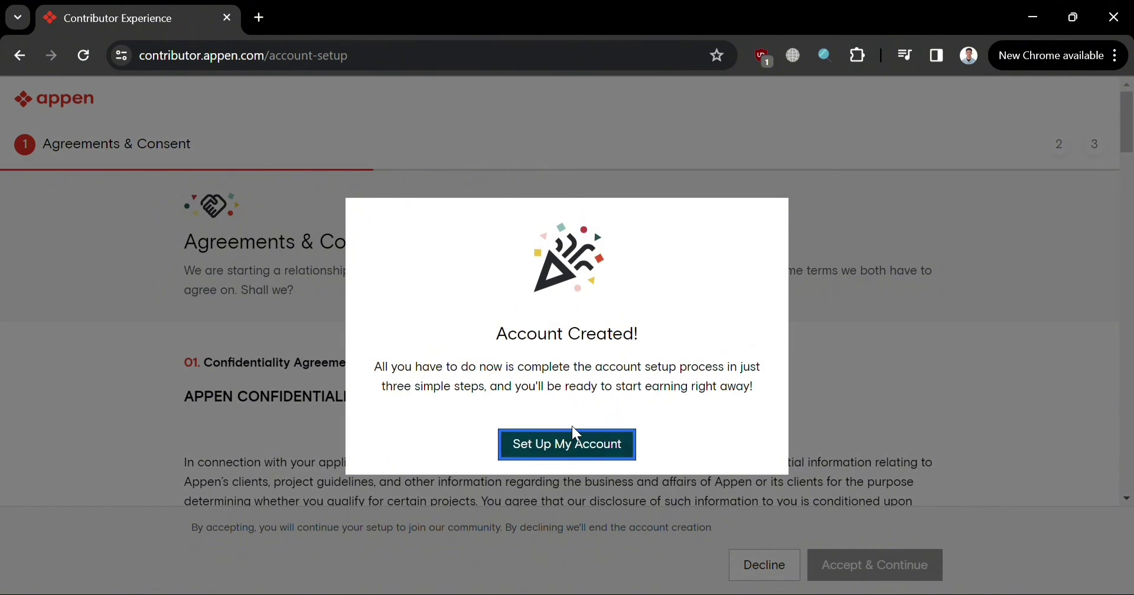
Start the account setup, dismiss the Account Created message and read down the agreement
{"action": "left_click", "coordinate": [572, 427]}
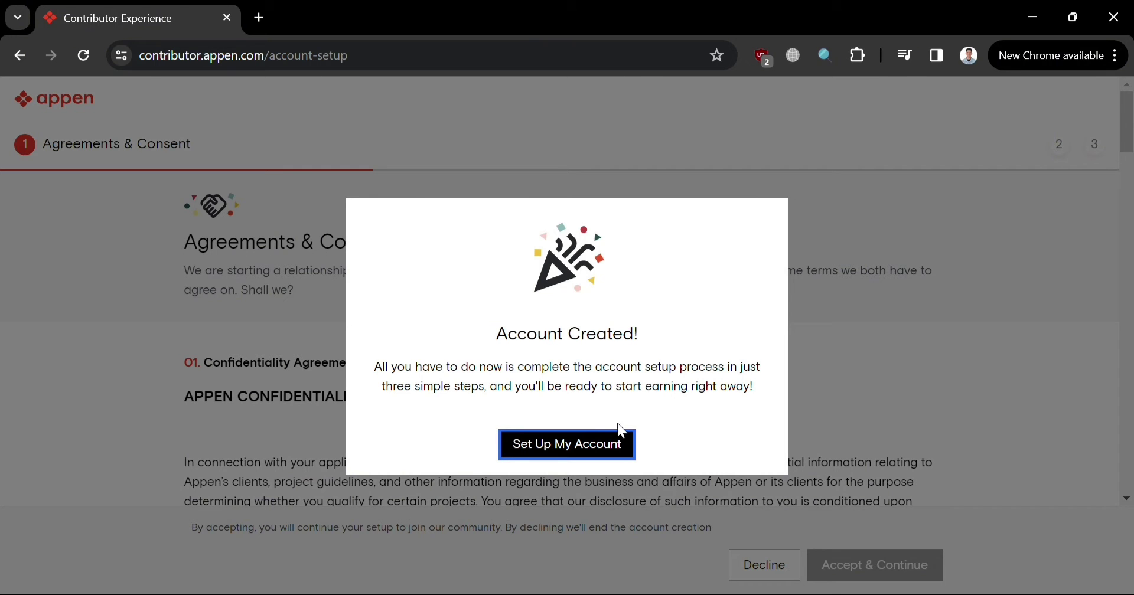
{"action": "left_click", "coordinate": [577, 455]}
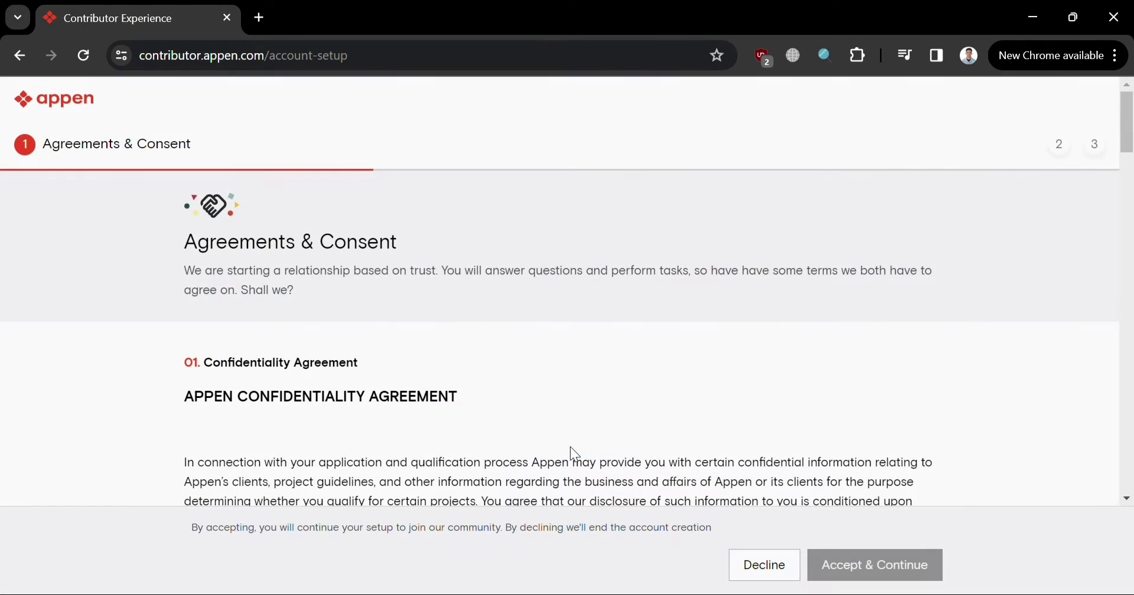
{"action": "scroll", "coordinate": [749, 463], "scroll_direction": "down", "scroll_amount": 6}
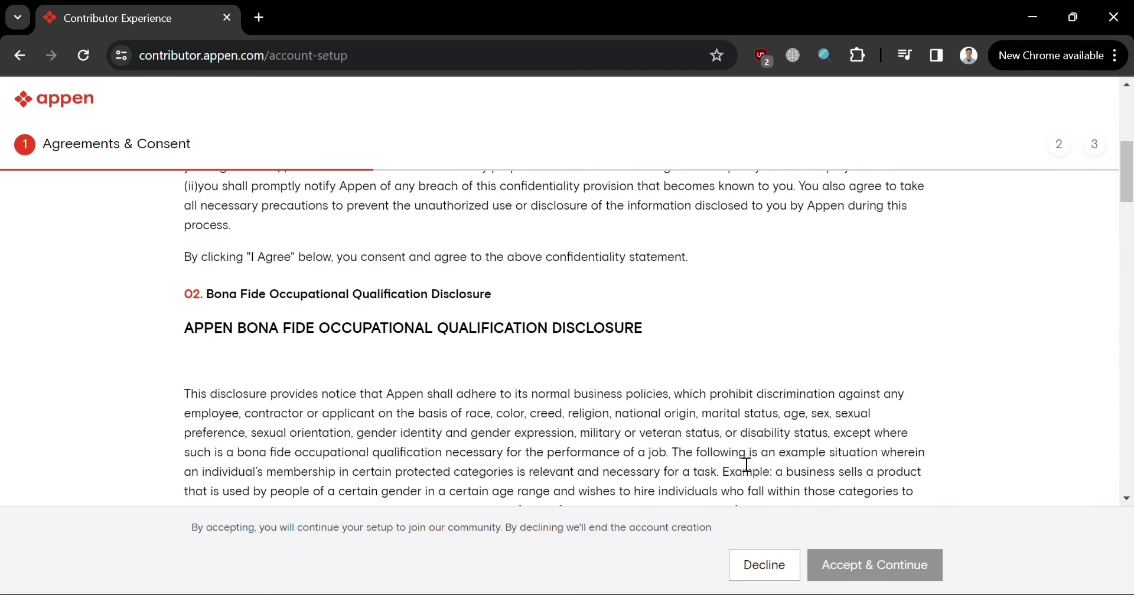
{"action": "scroll", "coordinate": [307, 385], "scroll_direction": "up", "scroll_amount": 3}
{"action": "scroll", "coordinate": [305, 384], "scroll_direction": "up", "scroll_amount": 2}
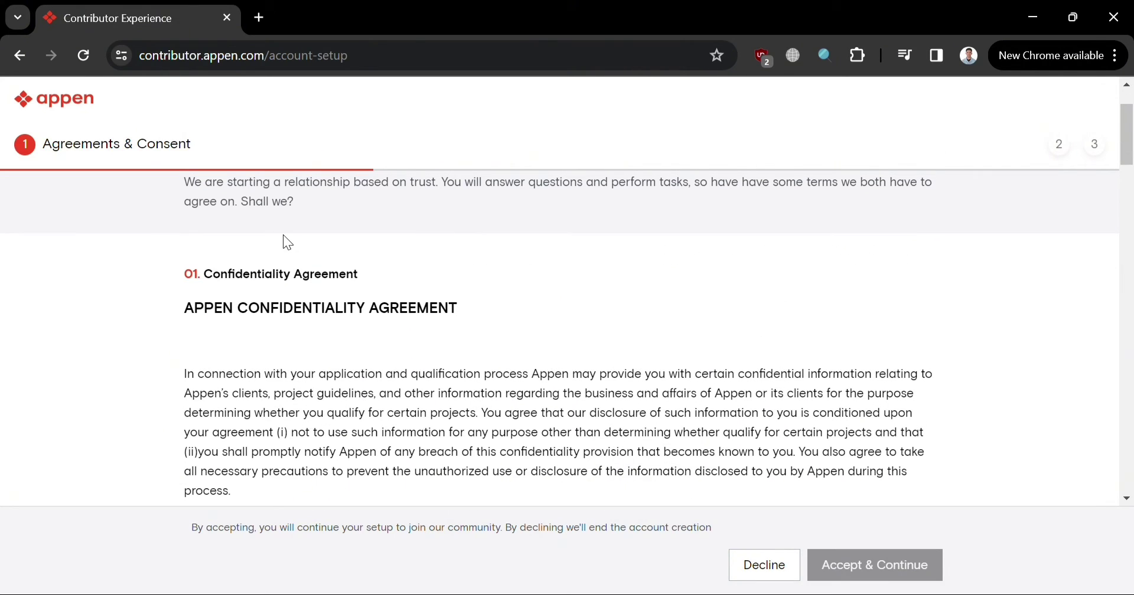
{"action": "scroll", "coordinate": [296, 319], "scroll_direction": "up", "scroll_amount": 1}
{"action": "scroll", "coordinate": [313, 339], "scroll_direction": "down", "scroll_amount": 6}
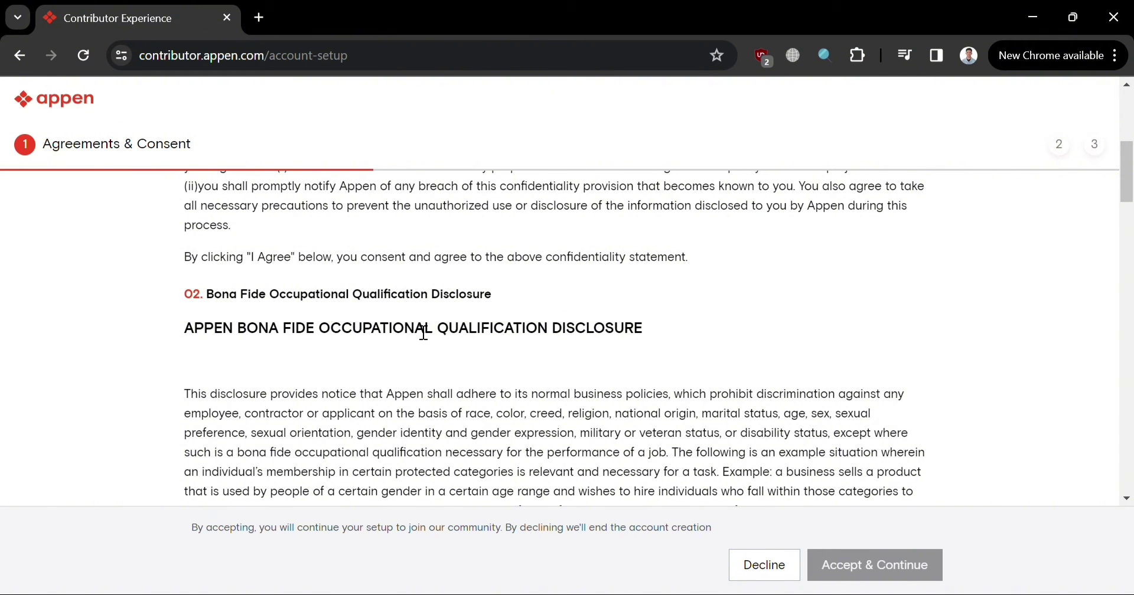
{"action": "scroll", "coordinate": [555, 313], "scroll_direction": "down", "scroll_amount": 2}
{"action": "scroll", "coordinate": [340, 339], "scroll_direction": "down", "scroll_amount": 5}
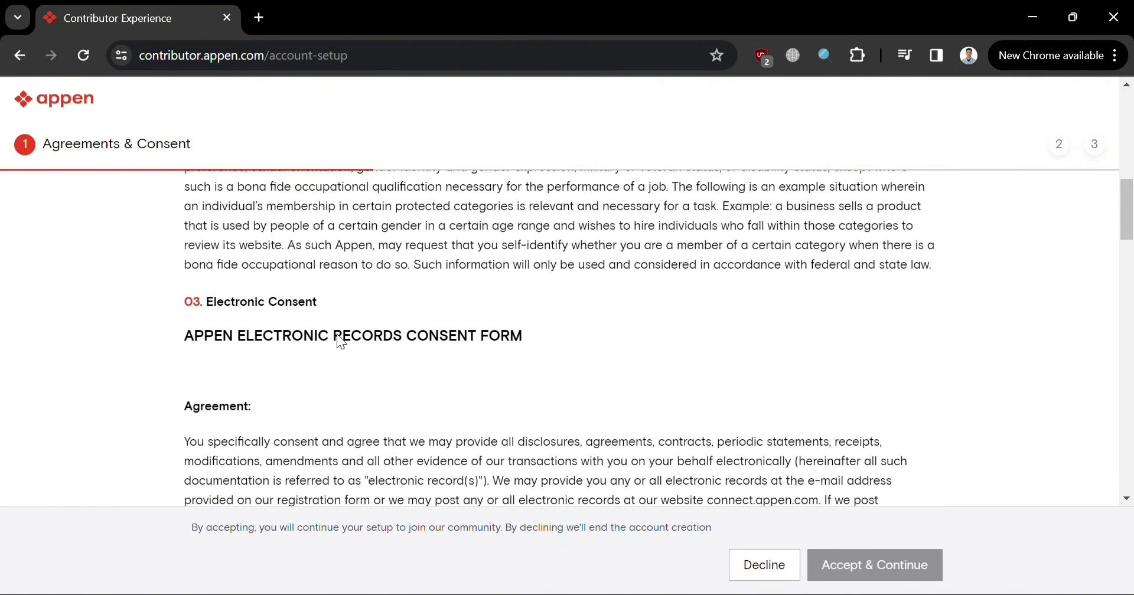
{"action": "scroll", "coordinate": [460, 331], "scroll_direction": "down", "scroll_amount": 10}
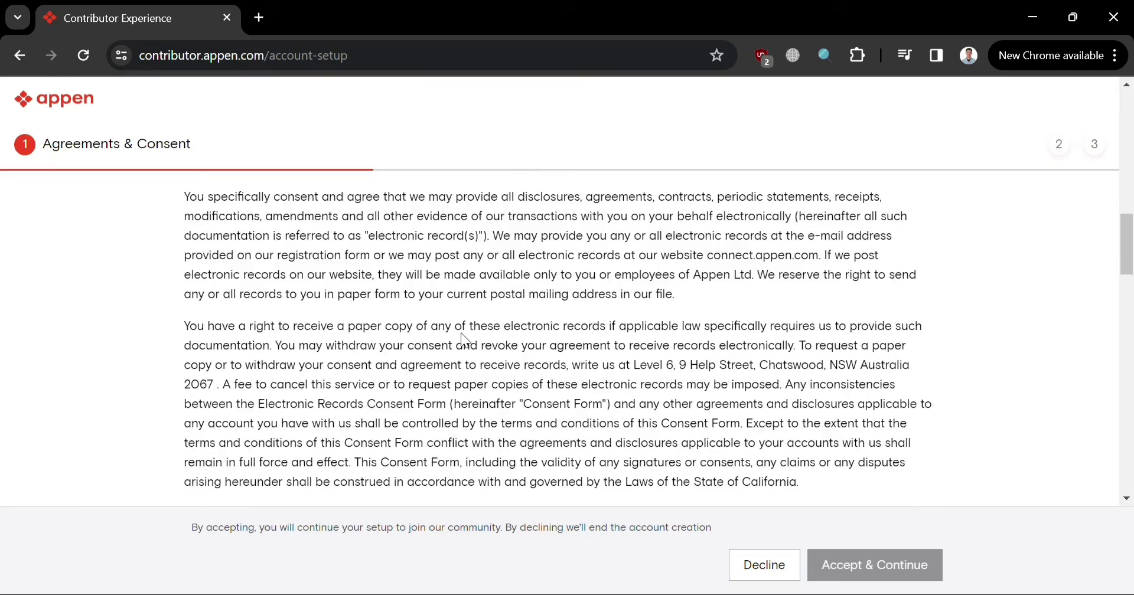
{"action": "scroll", "coordinate": [307, 414], "scroll_direction": "down", "scroll_amount": 12}
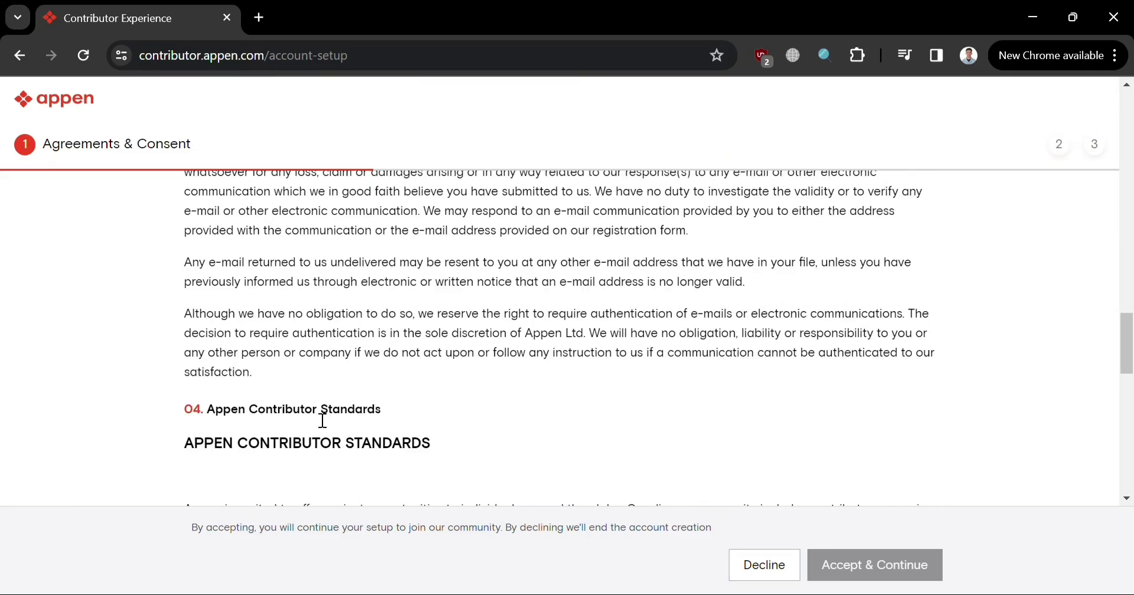
{"action": "scroll", "coordinate": [331, 405], "scroll_direction": "down", "scroll_amount": 10}
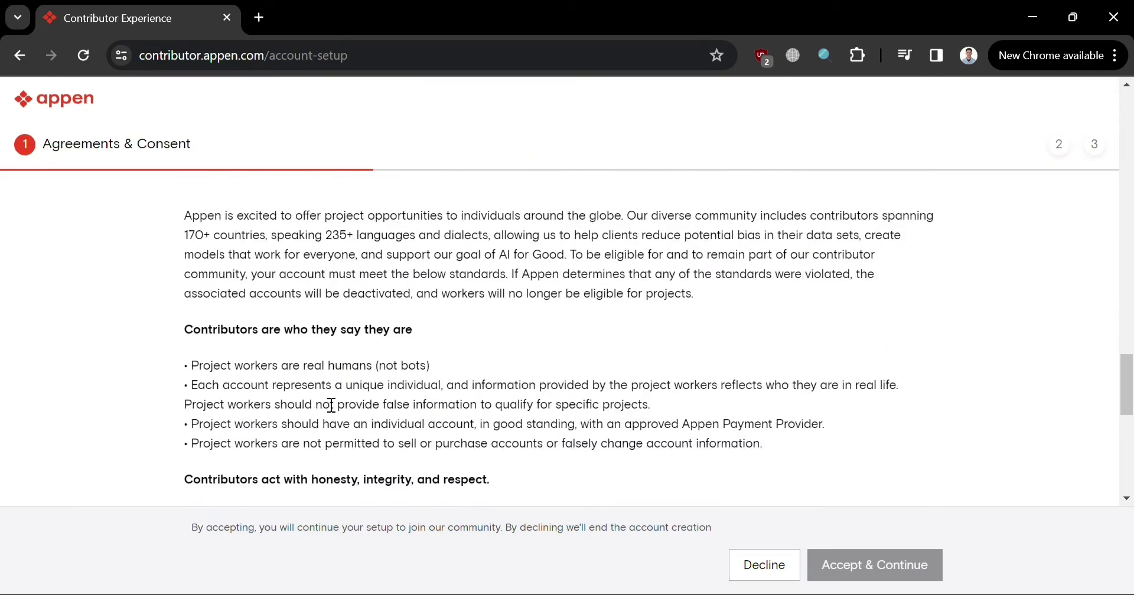
Tick the age/terms consent and tax-documents boxes, then accept the agreements
{"action": "left_click", "coordinate": [195, 447]}
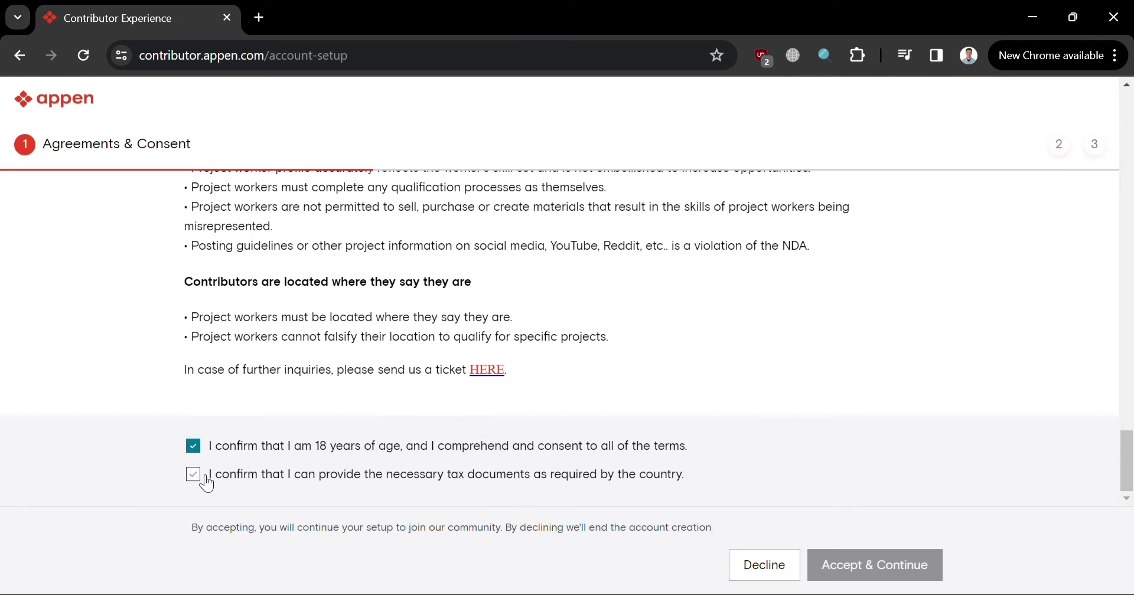
{"action": "left_click", "coordinate": [194, 475]}
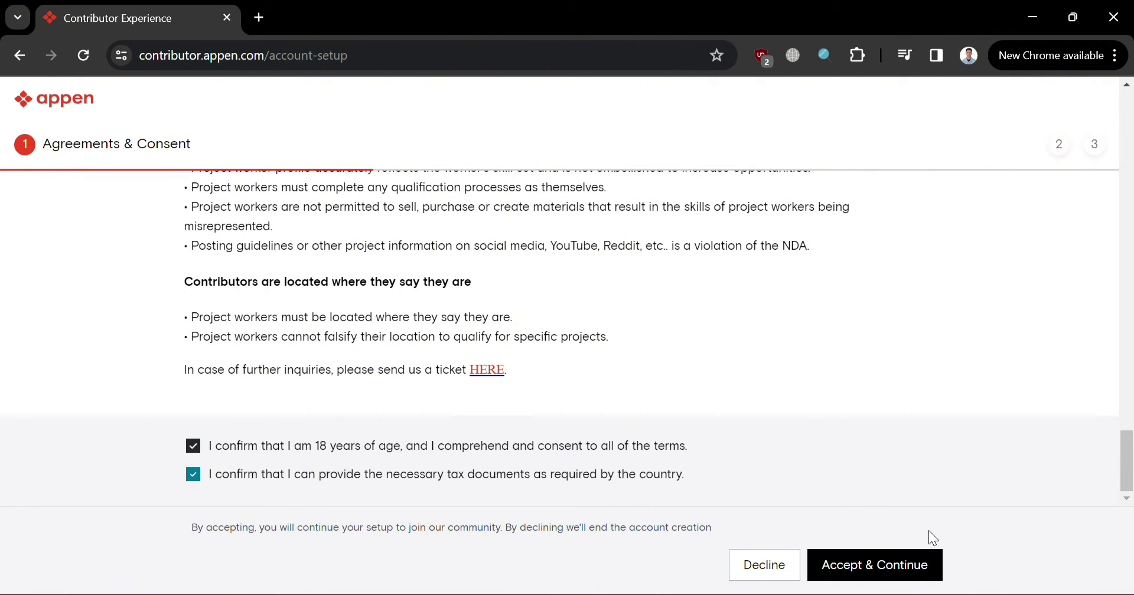
{"action": "left_click", "coordinate": [931, 566]}
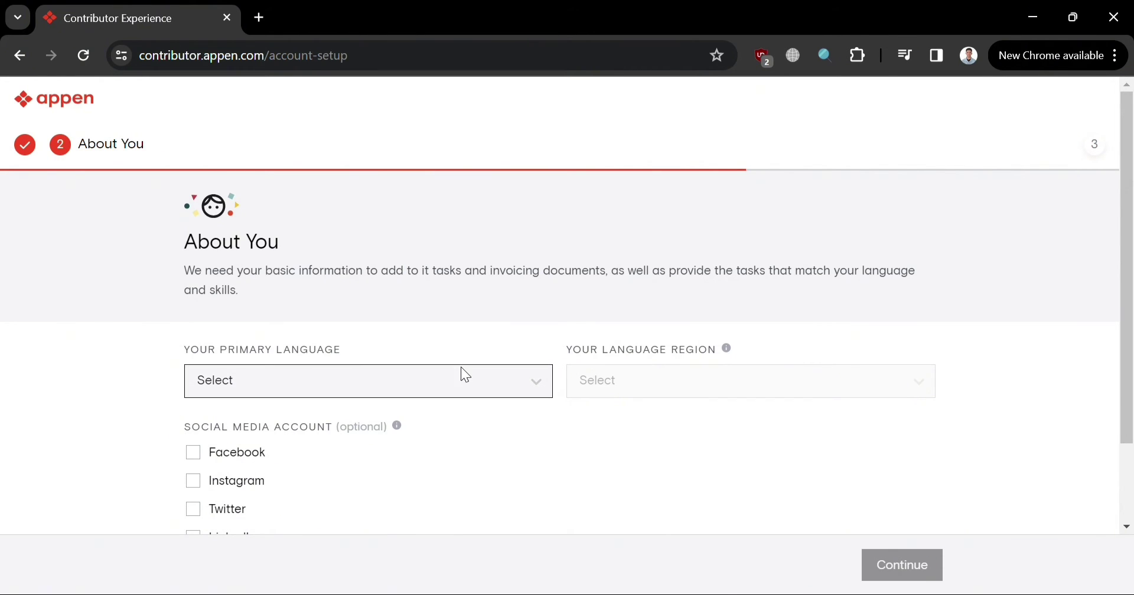
Set Primary Language to English and Language Region to Philippines
{"action": "left_click", "coordinate": [474, 380]}
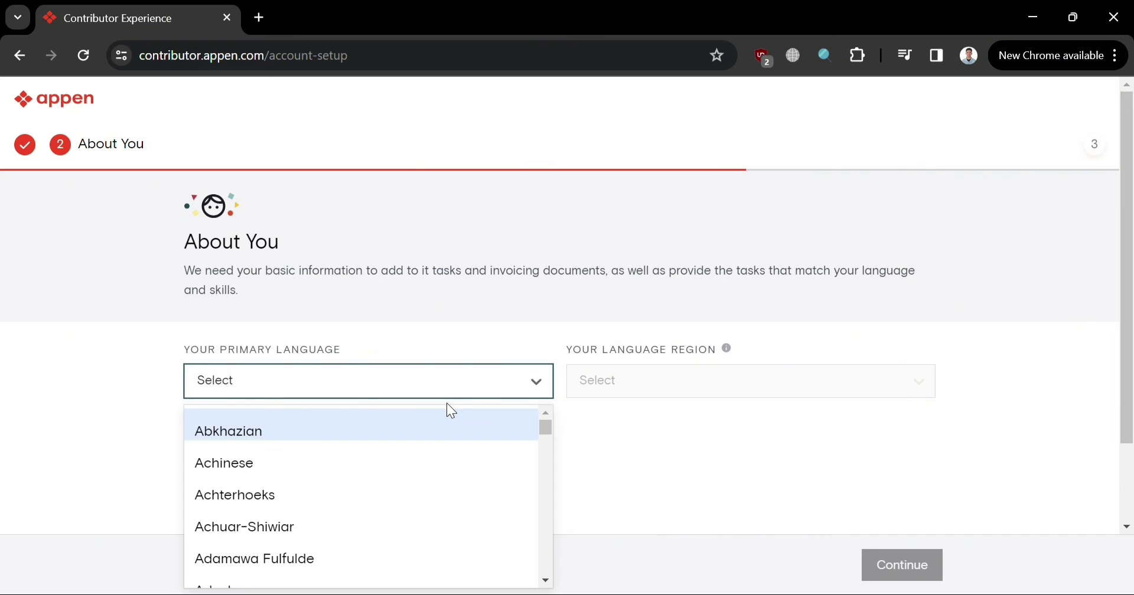
{"action": "type", "text": "eng"}
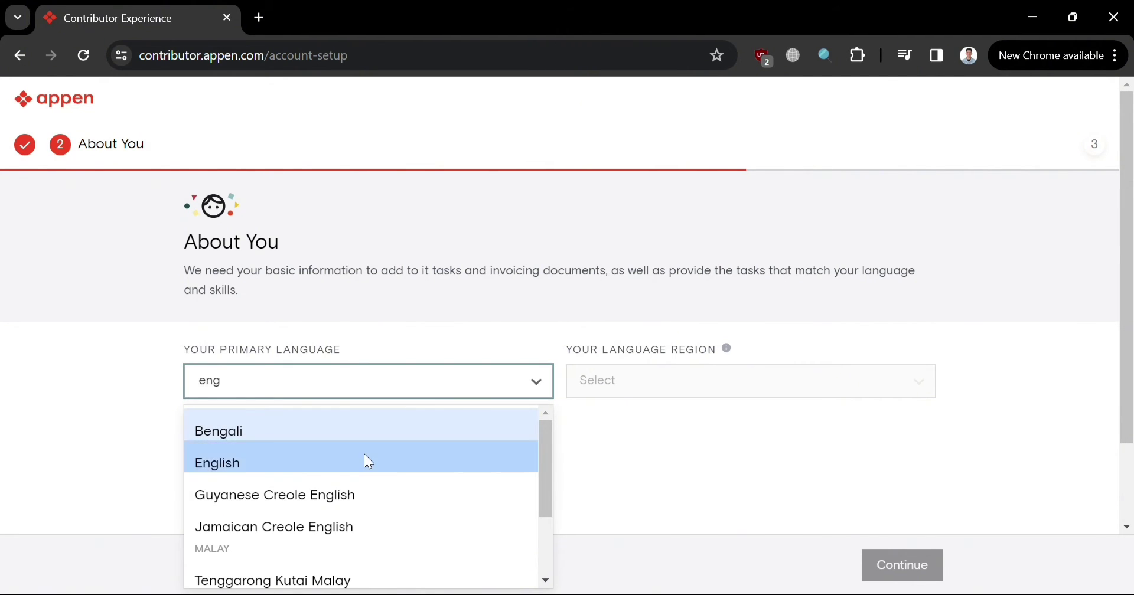
{"action": "left_click", "coordinate": [366, 462]}
{"action": "left_click", "coordinate": [658, 378]}
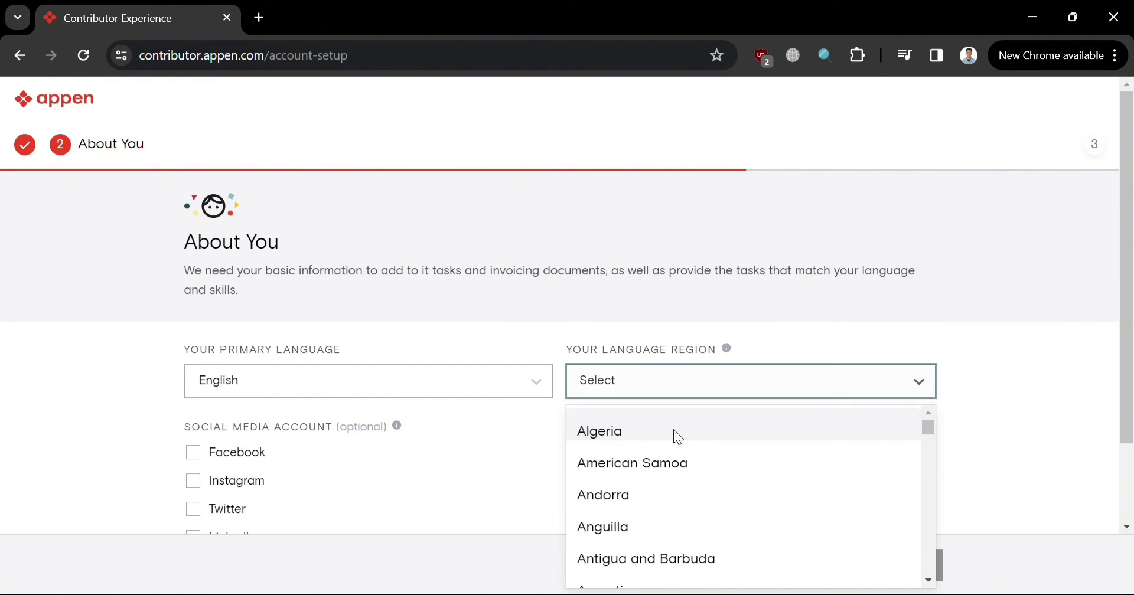
{"action": "scroll", "coordinate": [680, 456], "scroll_direction": "down", "scroll_amount": 1}
{"action": "scroll", "coordinate": [680, 456], "scroll_direction": "down", "scroll_amount": 12}
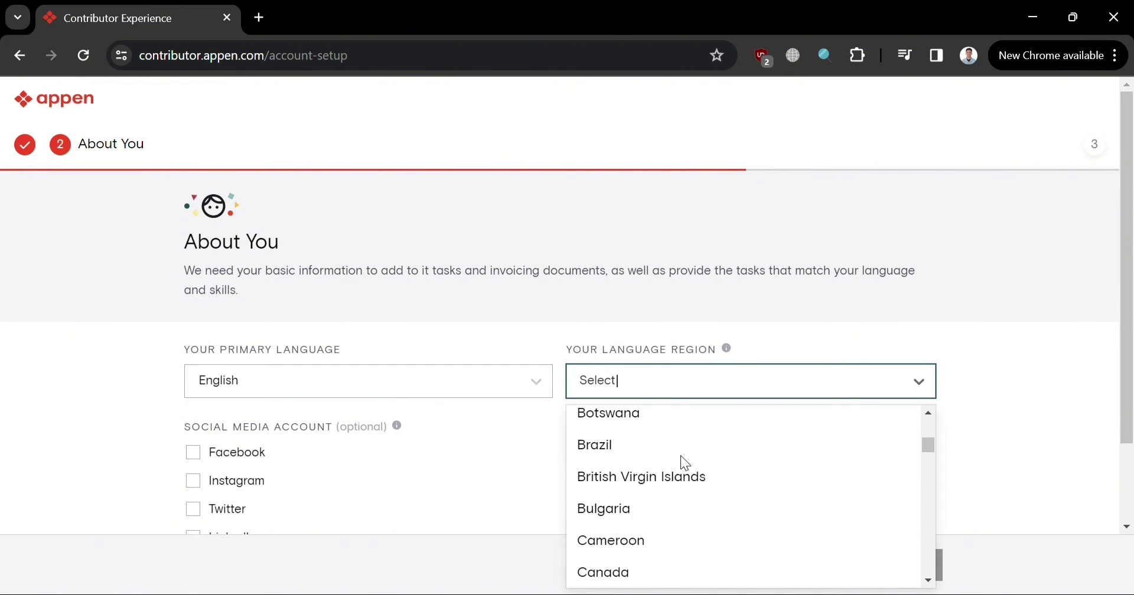
{"action": "type", "text": "ph"}
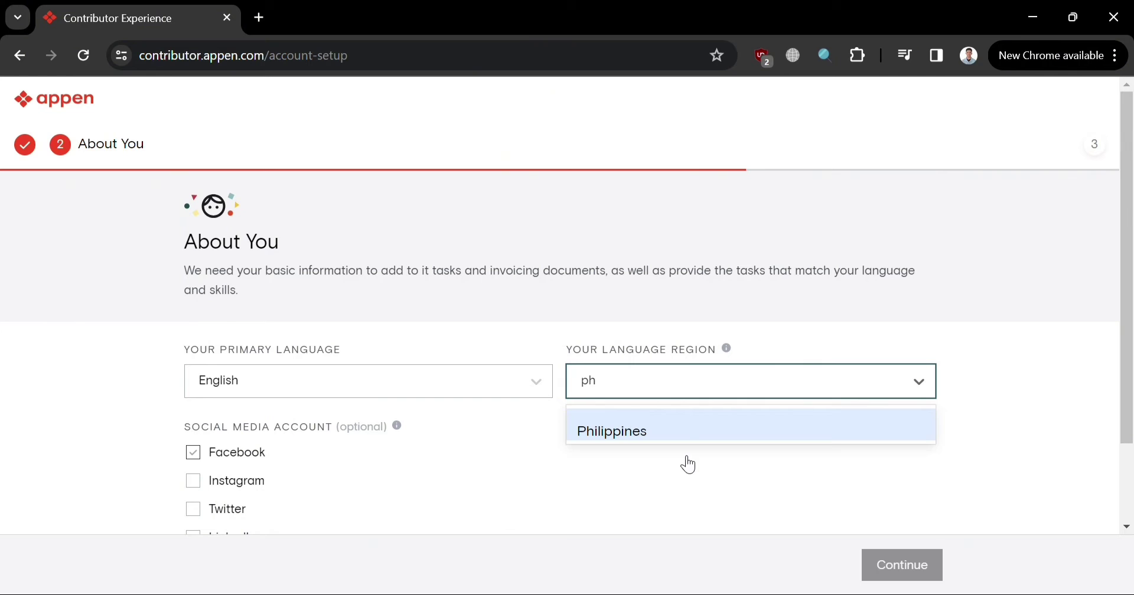
{"action": "left_click", "coordinate": [690, 427]}
Leave the Facebook account and business name options off and submit the About You details
{"action": "scroll", "coordinate": [200, 413], "scroll_direction": "down", "scroll_amount": 2}
{"action": "left_click", "coordinate": [196, 366]}
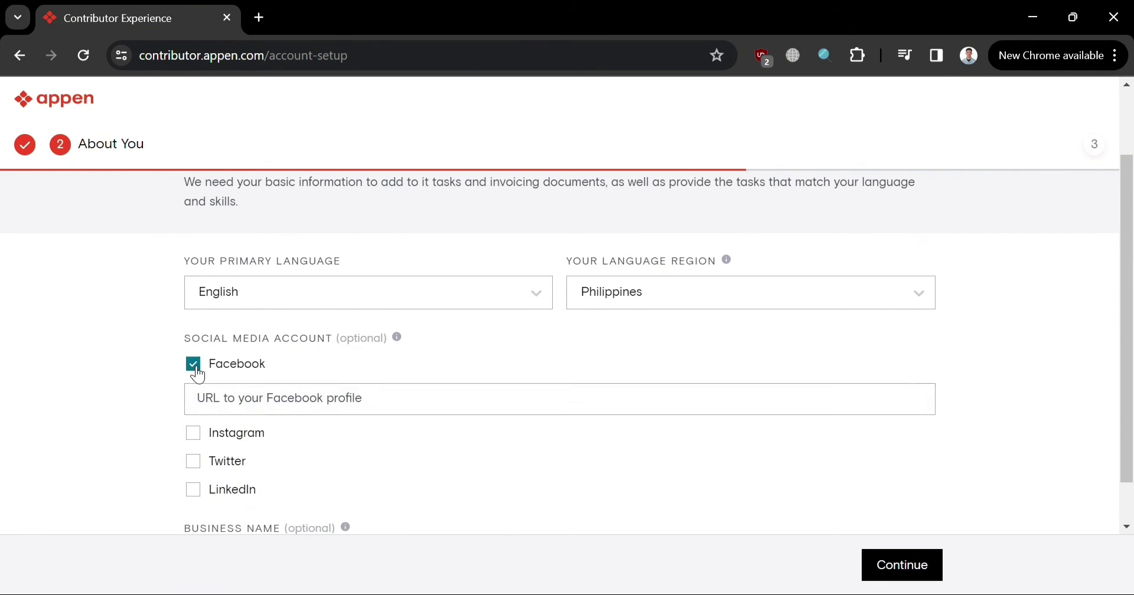
{"action": "left_click", "coordinate": [195, 368]}
{"action": "left_click", "coordinate": [200, 514]}
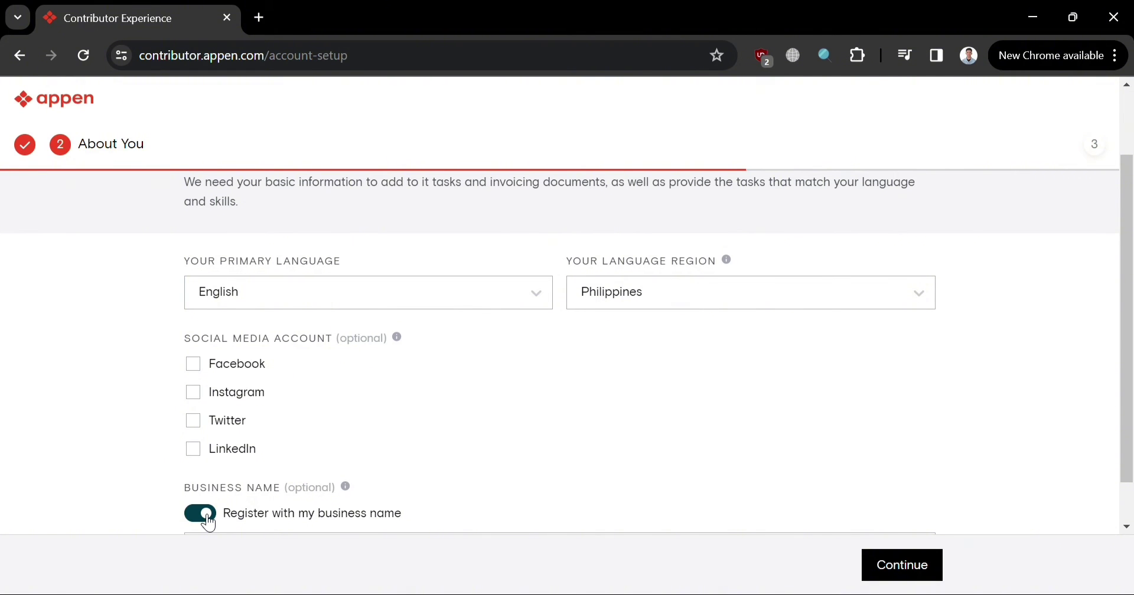
{"action": "left_click", "coordinate": [204, 515]}
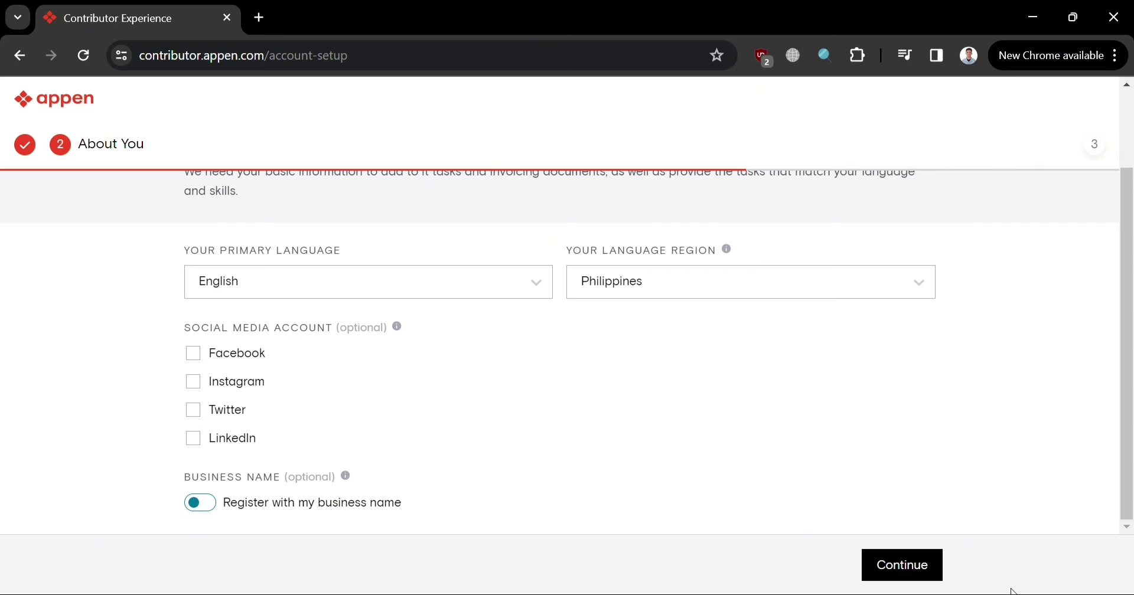
{"action": "left_click", "coordinate": [935, 568]}
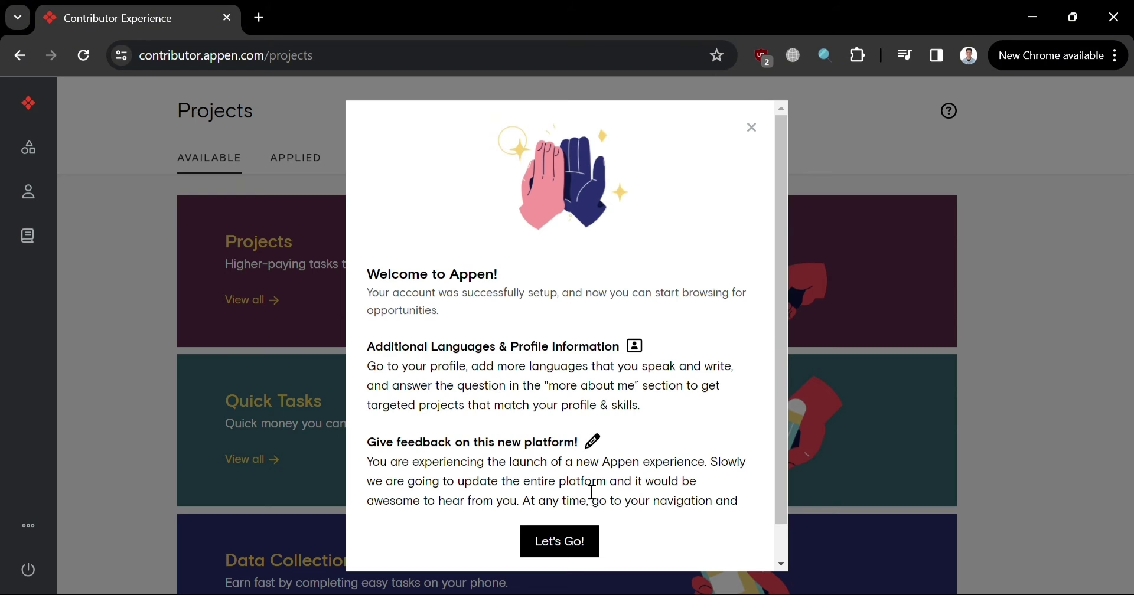
Dismiss the welcome message and browse the Projects List from the sidebar
{"action": "left_click", "coordinate": [578, 552]}
{"action": "scroll", "coordinate": [245, 321], "scroll_direction": "down", "scroll_amount": 2}
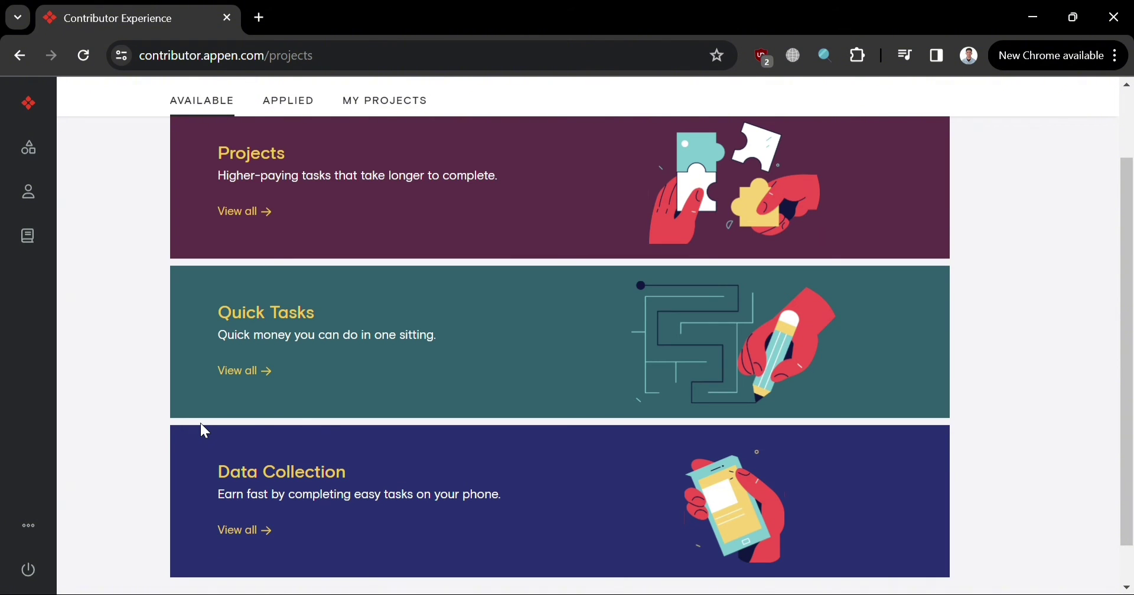
{"action": "scroll", "coordinate": [357, 550], "scroll_direction": "up", "scroll_amount": 2}
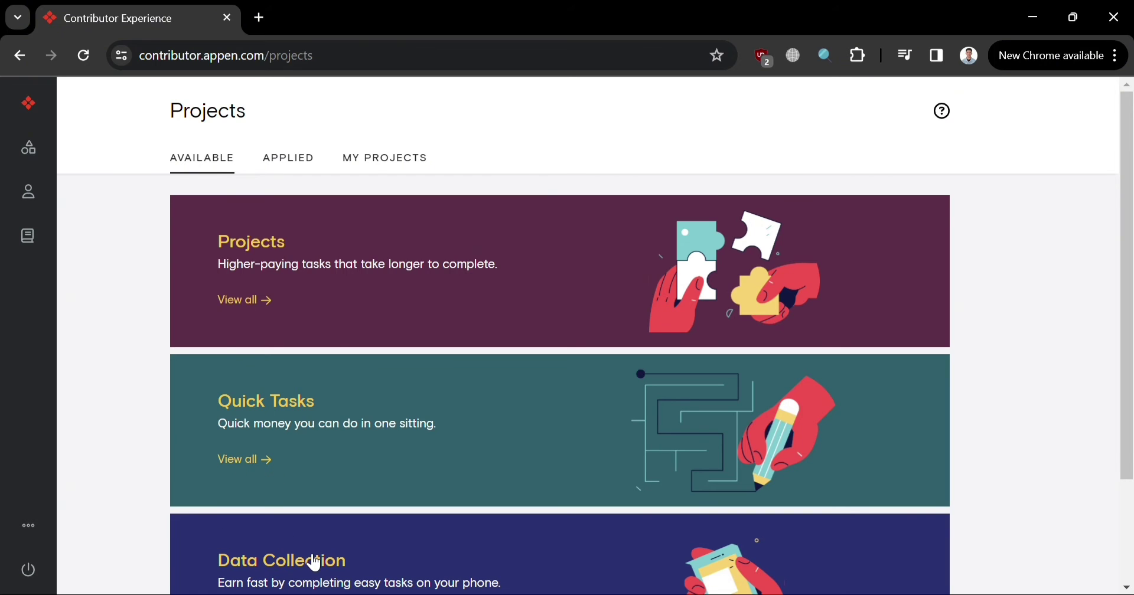
{"action": "mouse_move", "coordinate": [59, 158]}
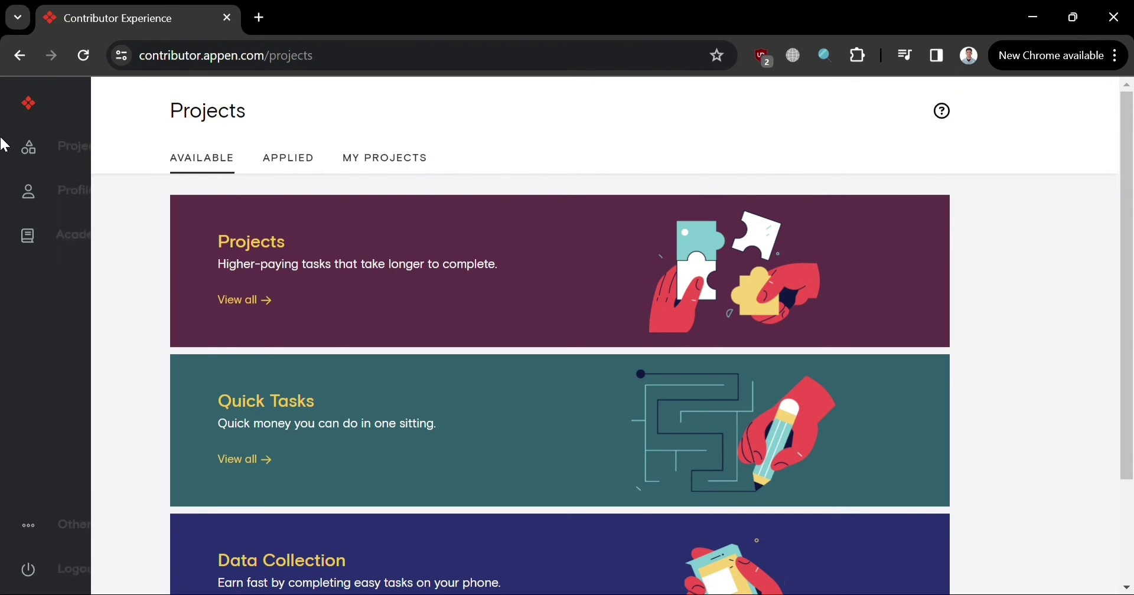
{"action": "left_click", "coordinate": [87, 152]}
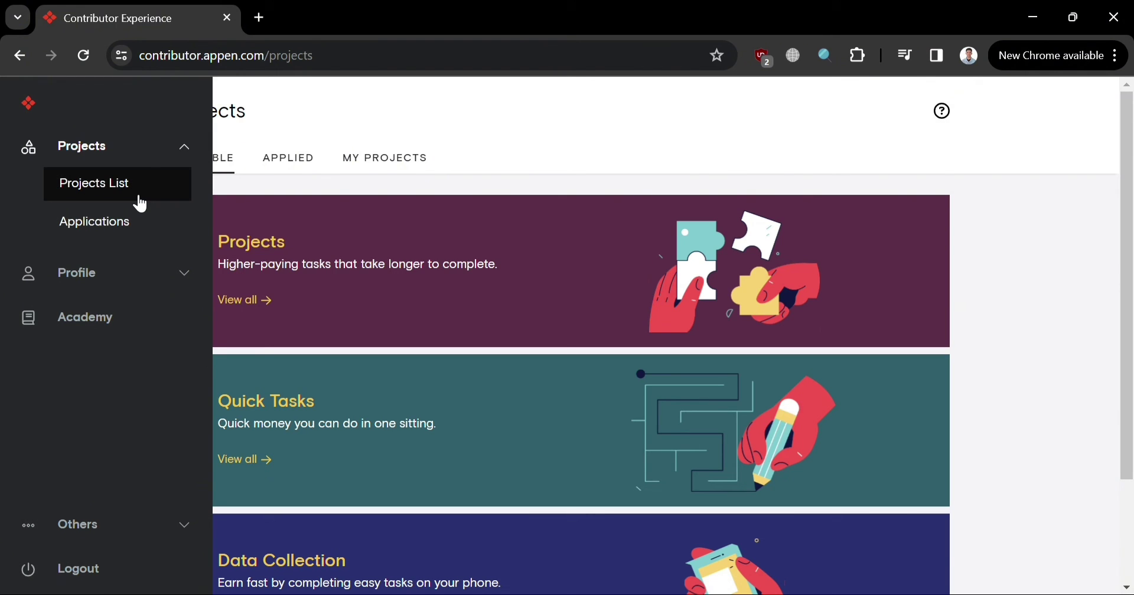
{"action": "left_click", "coordinate": [179, 189]}
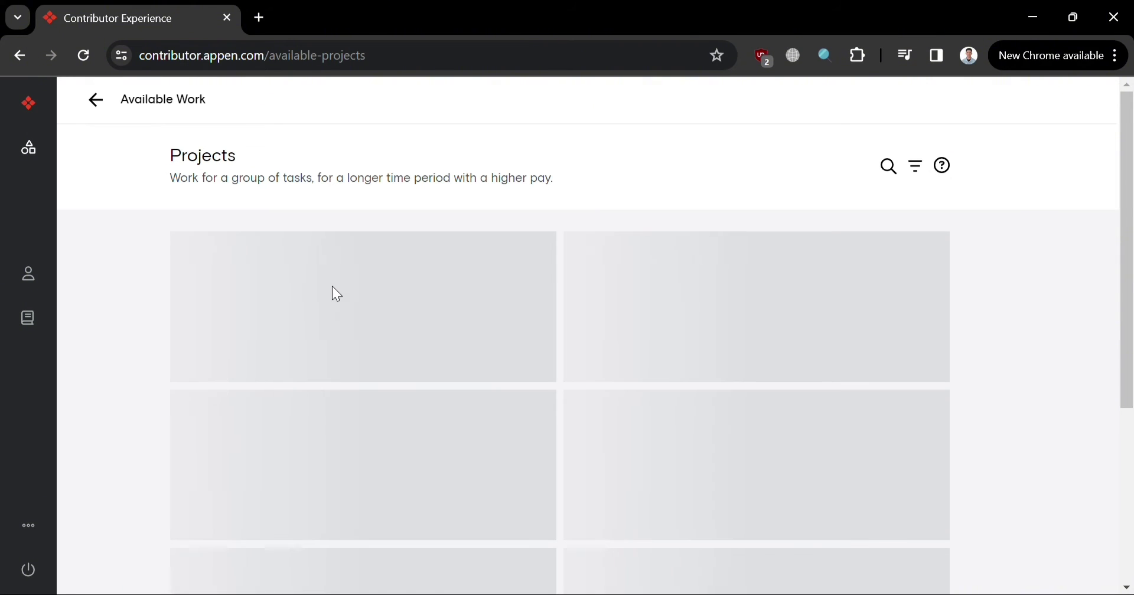
{"action": "scroll", "coordinate": [399, 361], "scroll_direction": "down", "scroll_amount": 1}
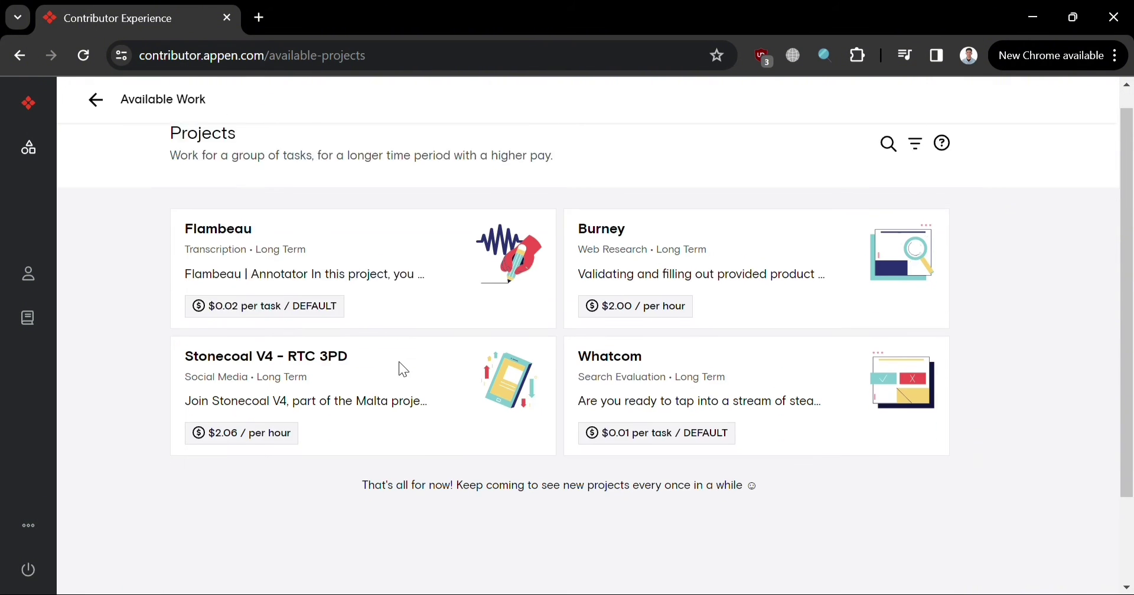
{"action": "scroll", "coordinate": [398, 362], "scroll_direction": "down", "scroll_amount": 2}
{"action": "scroll", "coordinate": [478, 387], "scroll_direction": "up", "scroll_amount": 2}
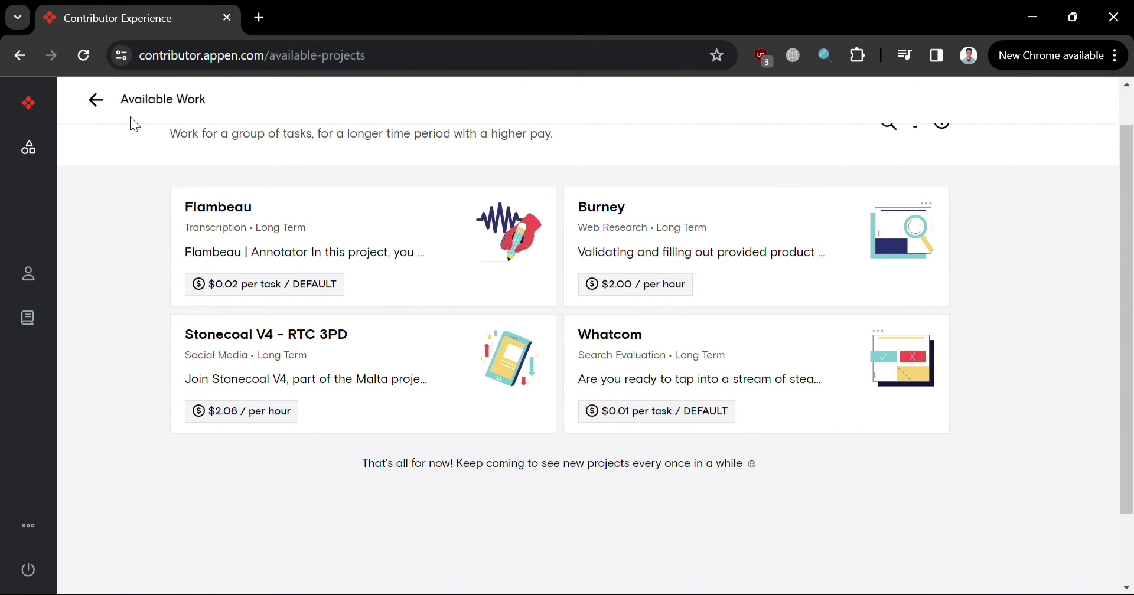
Check all Data Collection projects, finding none available, and return to the Projects overview
{"action": "left_click", "coordinate": [95, 100]}
{"action": "scroll", "coordinate": [354, 296], "scroll_direction": "down", "scroll_amount": 2}
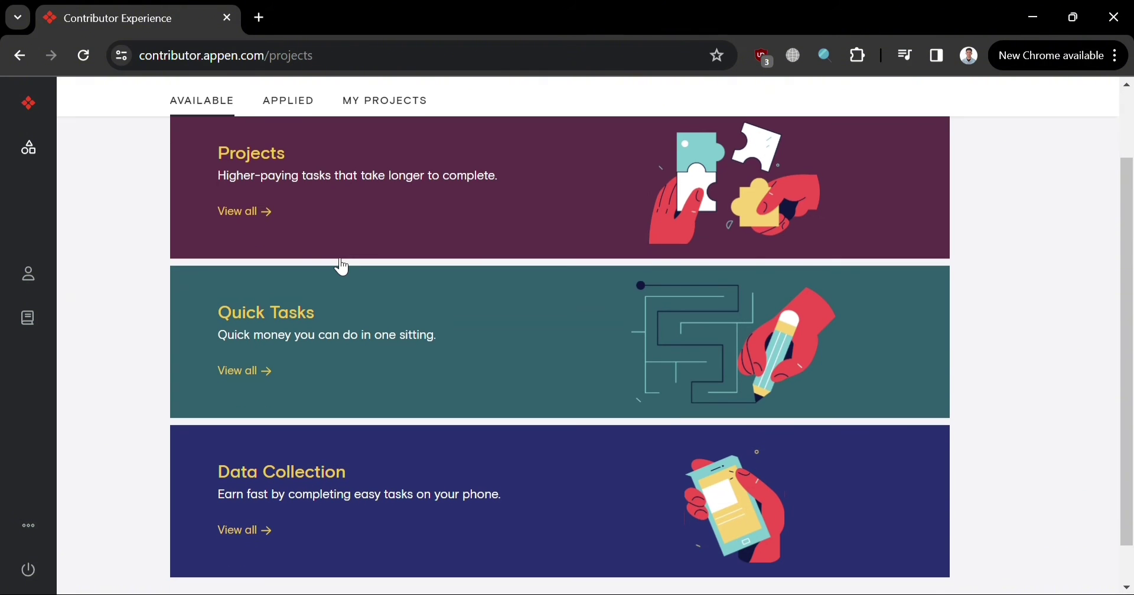
{"action": "scroll", "coordinate": [341, 267], "scroll_direction": "down", "scroll_amount": 1}
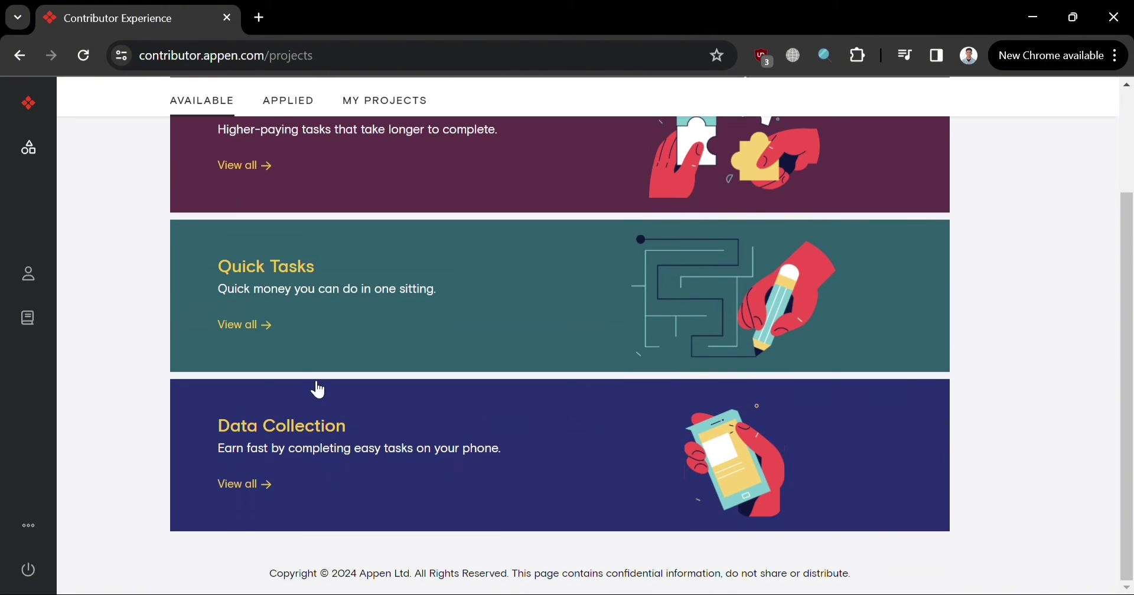
{"action": "left_click", "coordinate": [257, 485]}
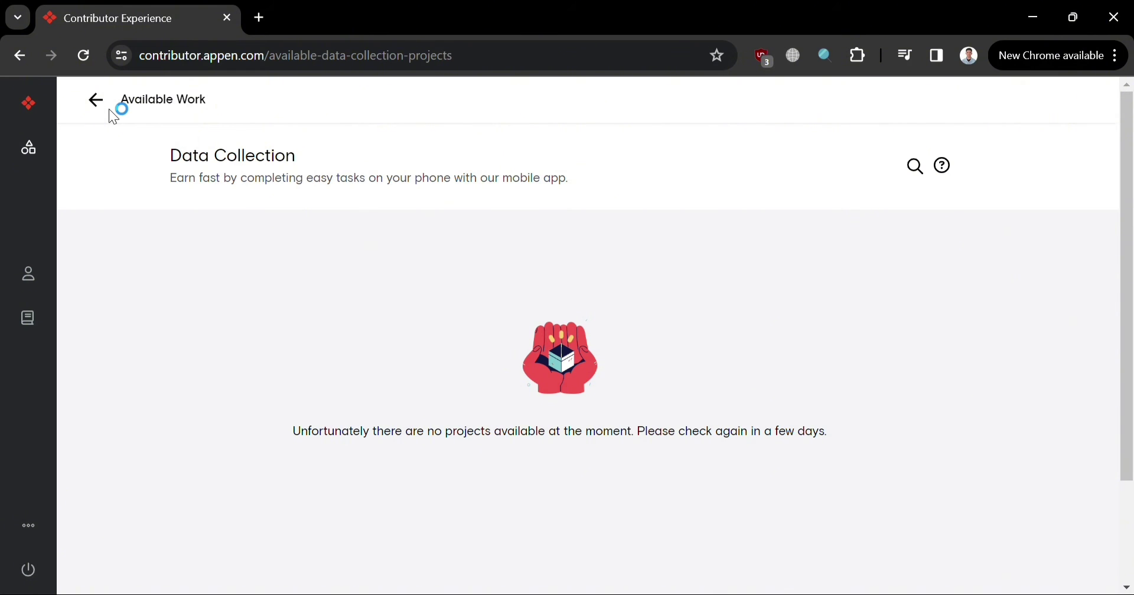
{"action": "left_click", "coordinate": [98, 101]}
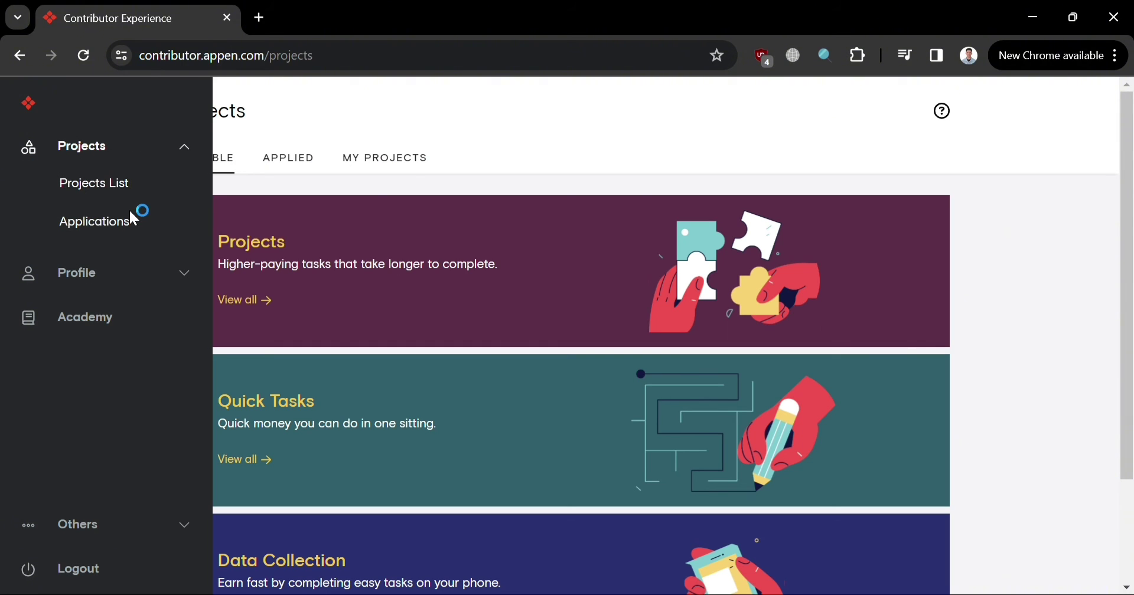
{"action": "left_click", "coordinate": [140, 186]}
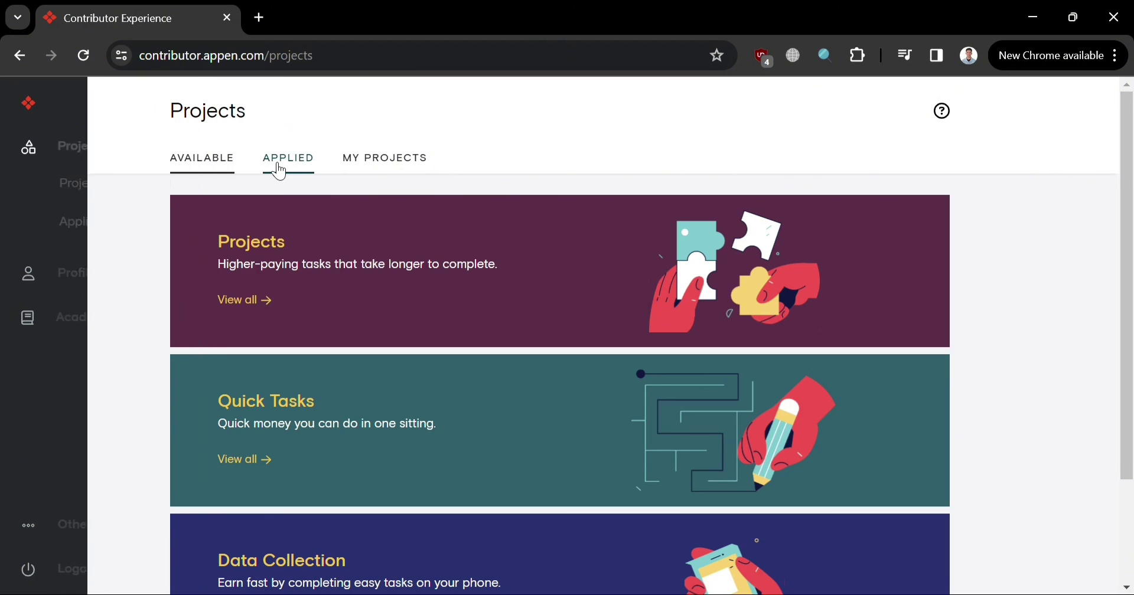
Open the Burney Webpage Reviews Validation project from available projects and apply to it
{"action": "left_click", "coordinate": [279, 171]}
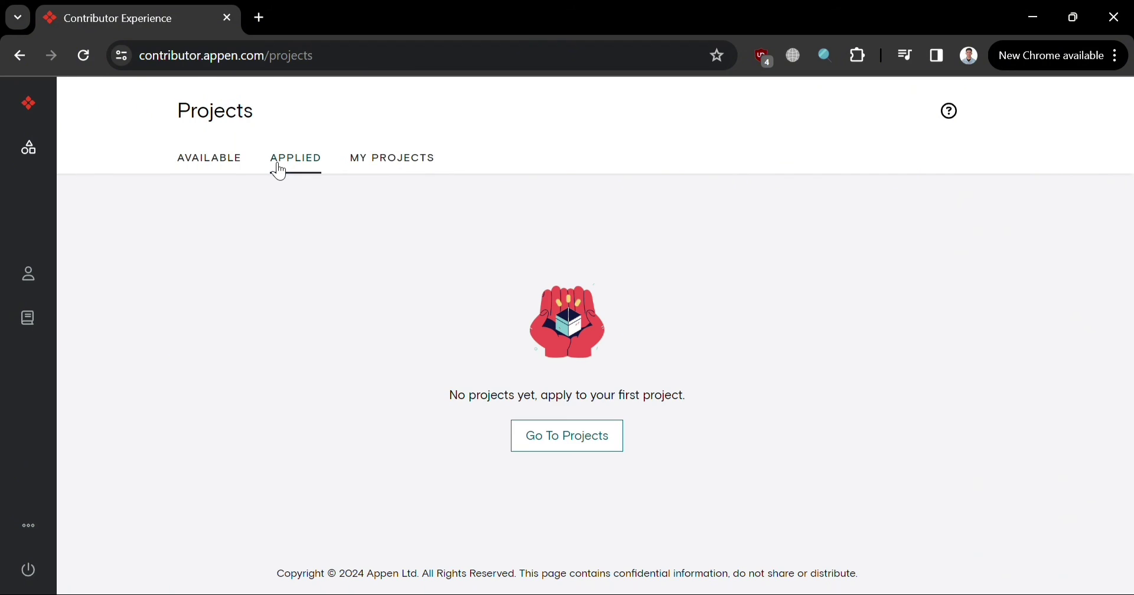
{"action": "left_click", "coordinate": [547, 449]}
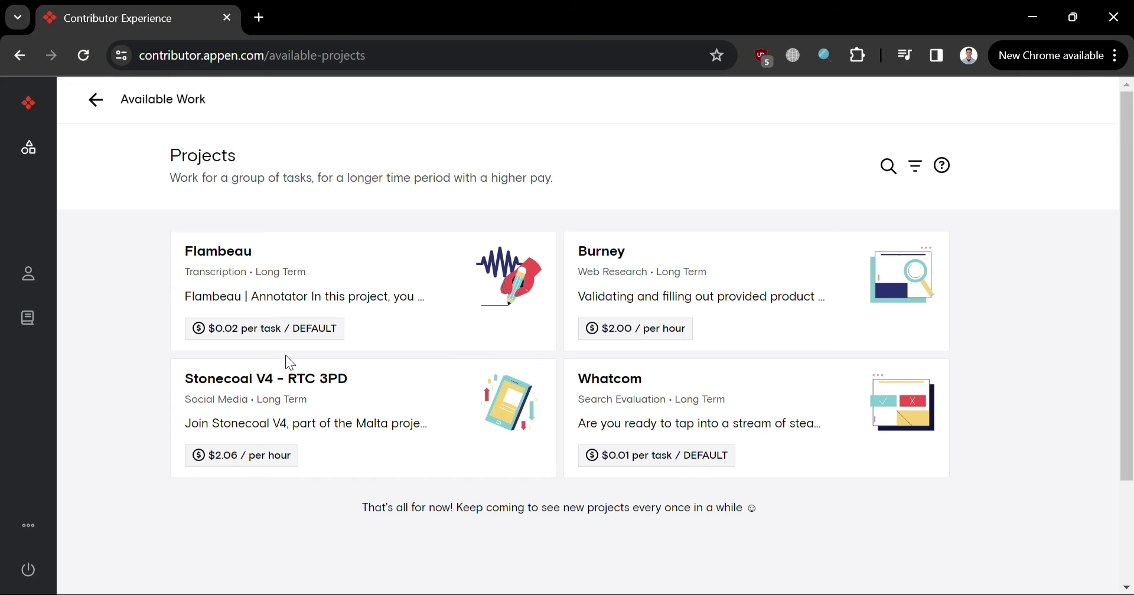
{"action": "left_click", "coordinate": [656, 336]}
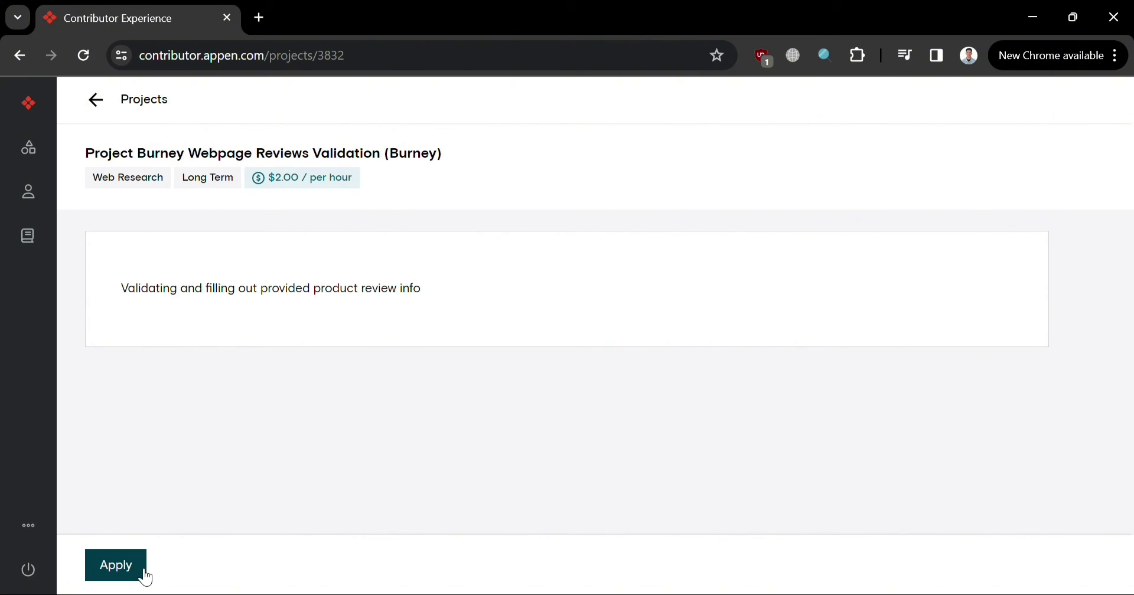
{"action": "left_click", "coordinate": [146, 577]}
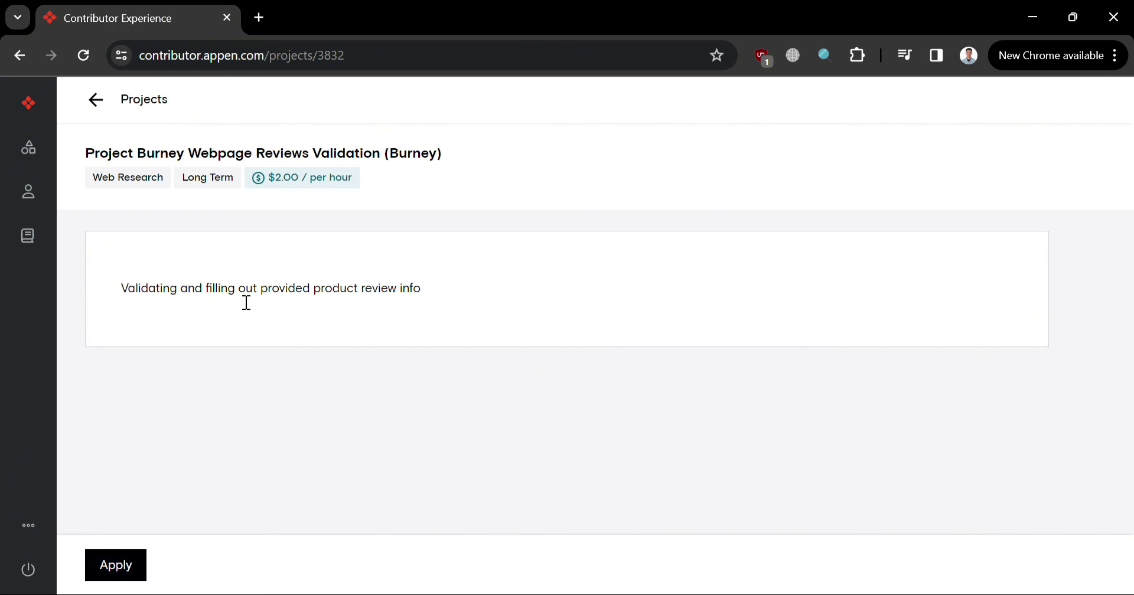
{"action": "left_click", "coordinate": [117, 573]}
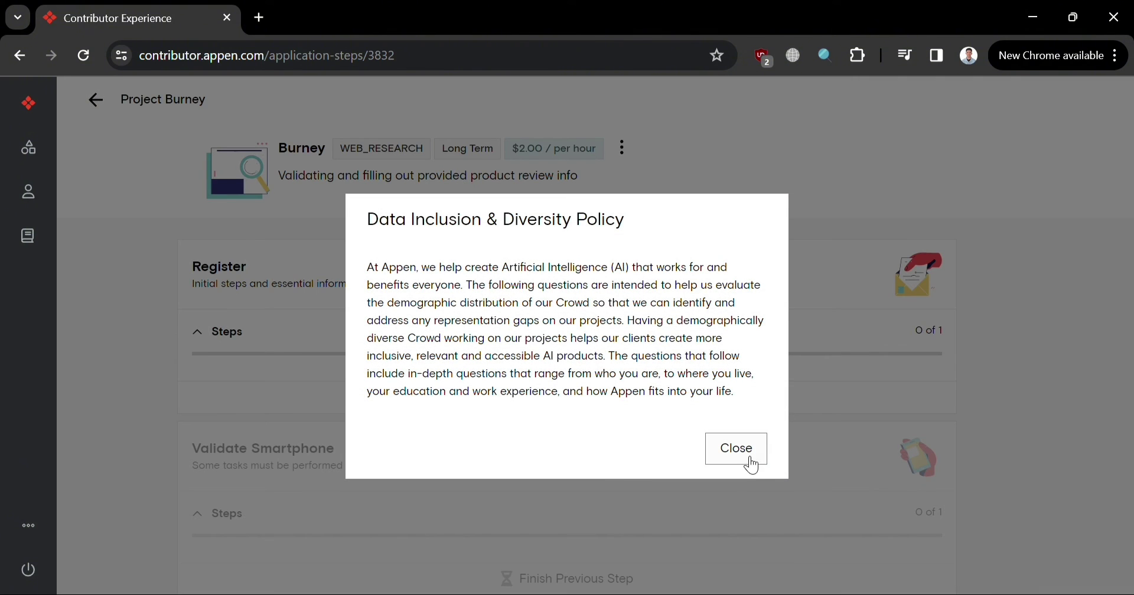
Close the diversity policy notice, review the Burney steps, and start Complete Additional Attributes
{"action": "left_click", "coordinate": [745, 458]}
{"action": "scroll", "coordinate": [336, 384], "scroll_direction": "down", "scroll_amount": 3}
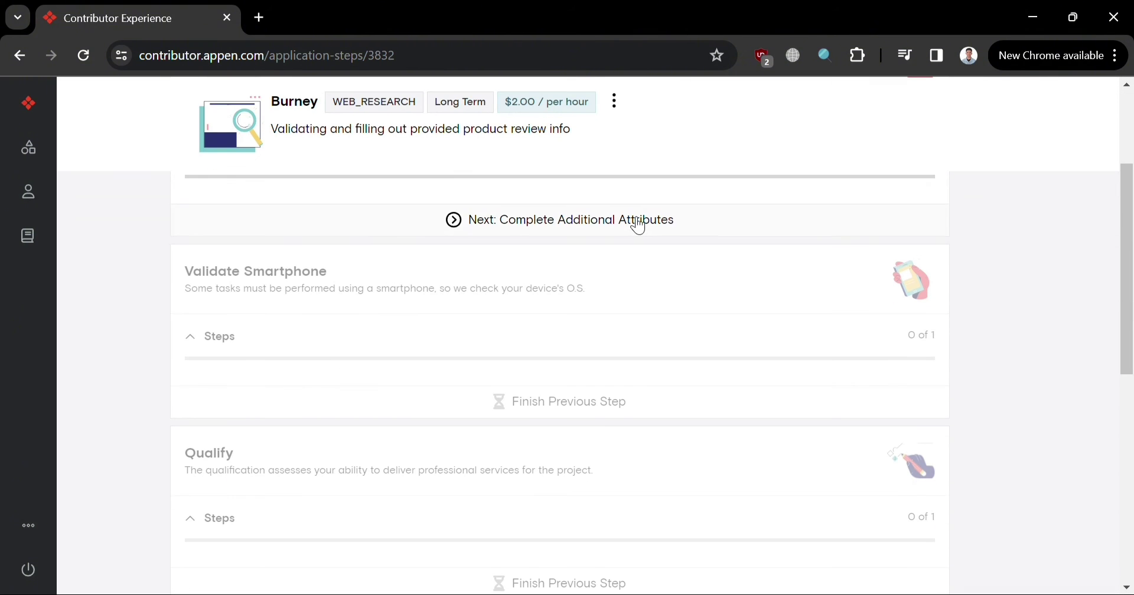
{"action": "scroll", "coordinate": [540, 347], "scroll_direction": "down", "scroll_amount": 5}
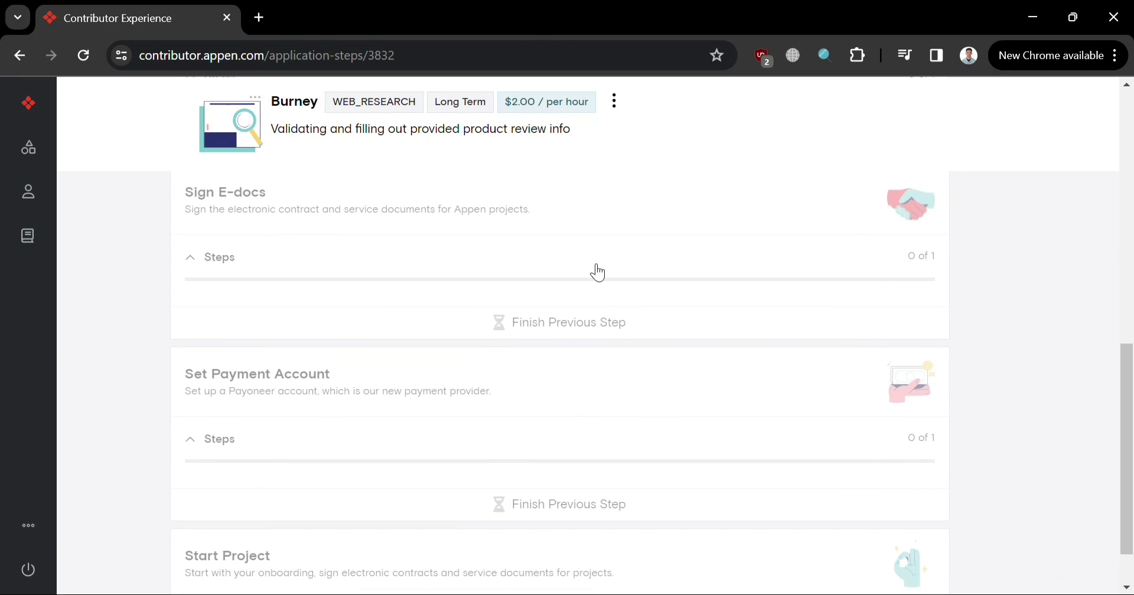
{"action": "scroll", "coordinate": [473, 354], "scroll_direction": "down", "scroll_amount": 1}
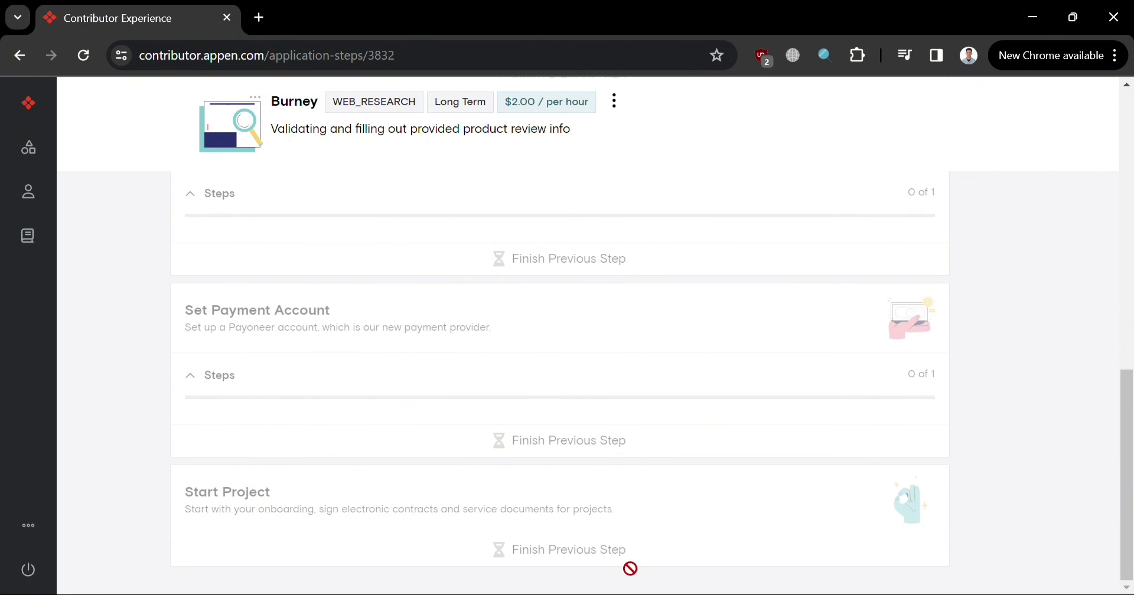
{"action": "scroll", "coordinate": [757, 545], "scroll_direction": "up", "scroll_amount": 10}
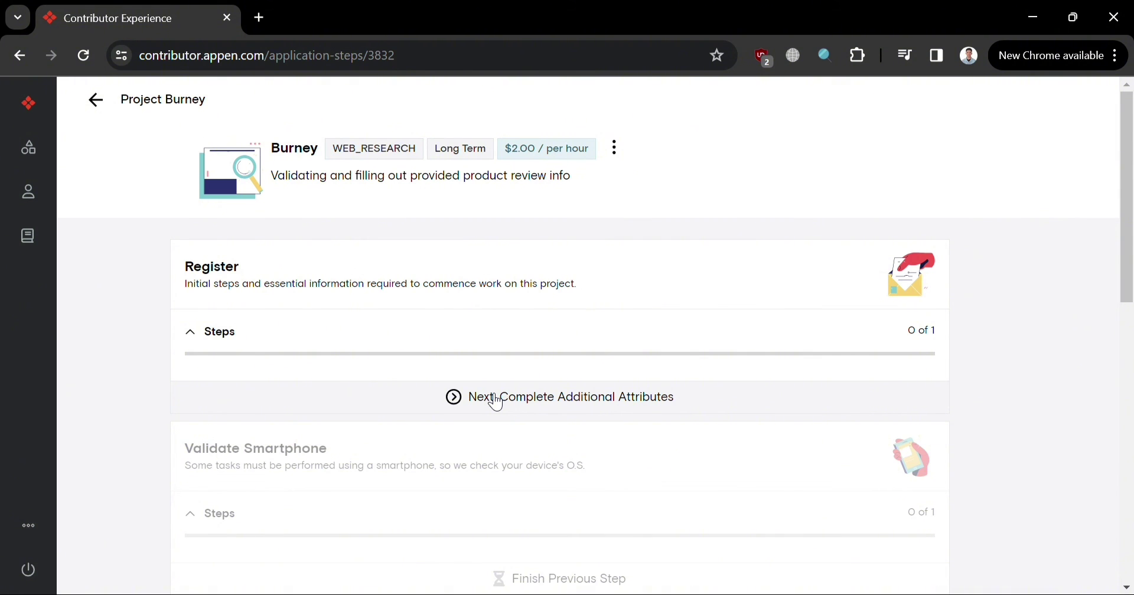
{"action": "left_click", "coordinate": [596, 396]}
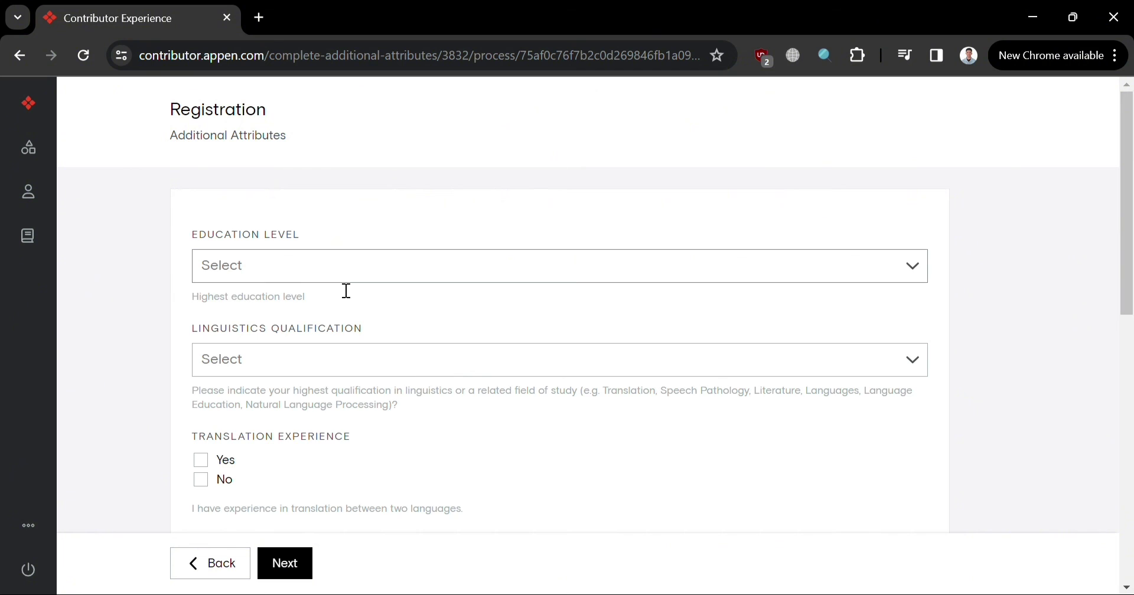
Choose Some college coursework and Diploma – Studying, and answer Yes to translation, transcription and proofreading experience
{"action": "left_click", "coordinate": [347, 271]}
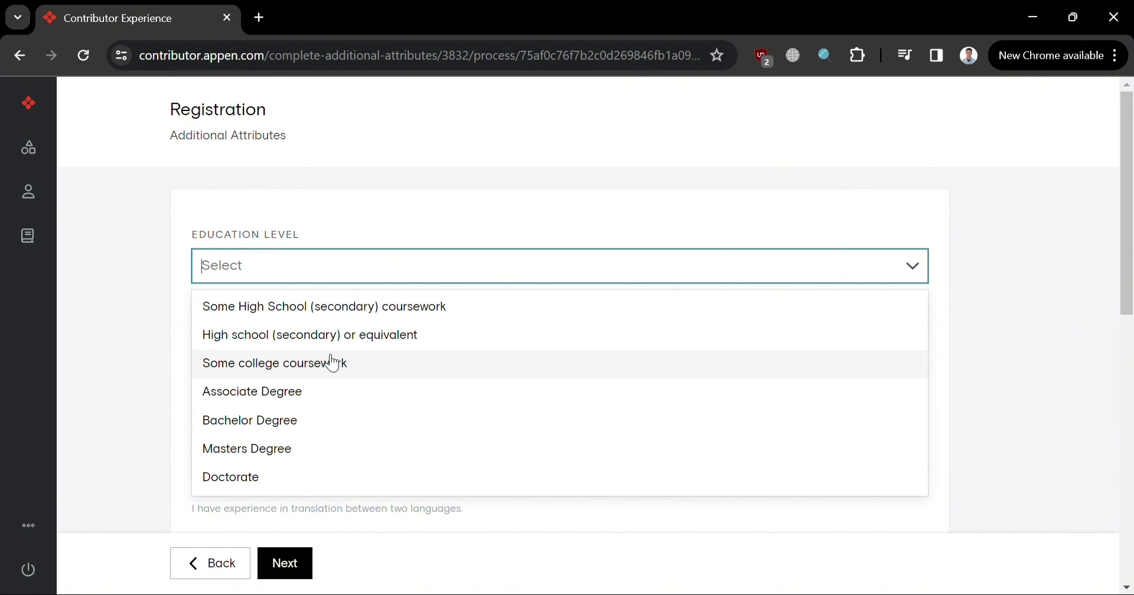
{"action": "left_click", "coordinate": [332, 363]}
{"action": "left_click", "coordinate": [325, 359]}
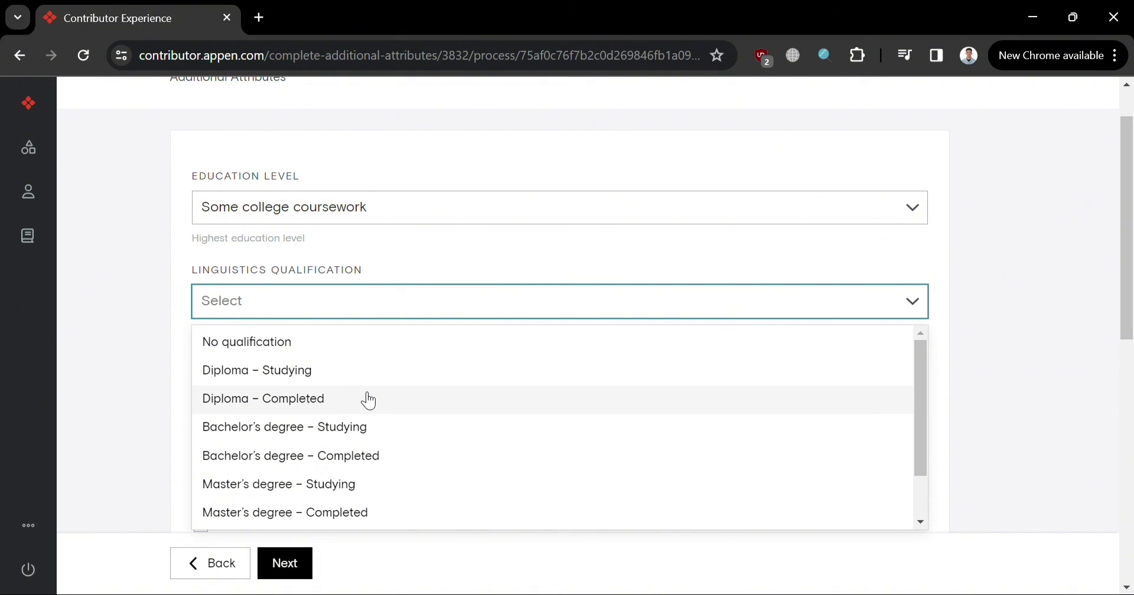
{"action": "left_click", "coordinate": [366, 377]}
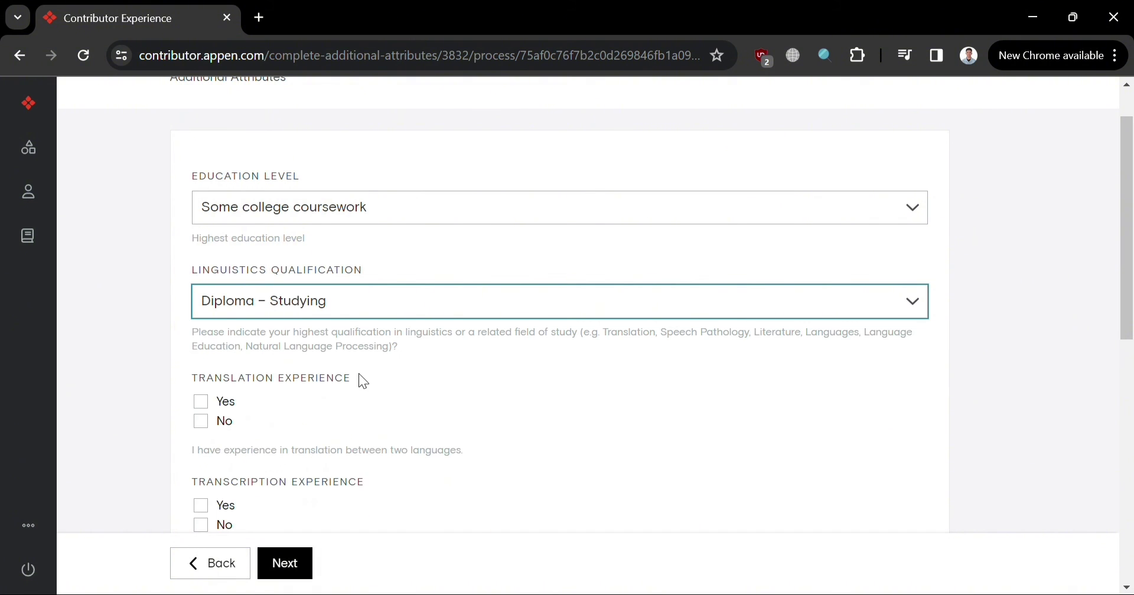
{"action": "left_click", "coordinate": [213, 406]}
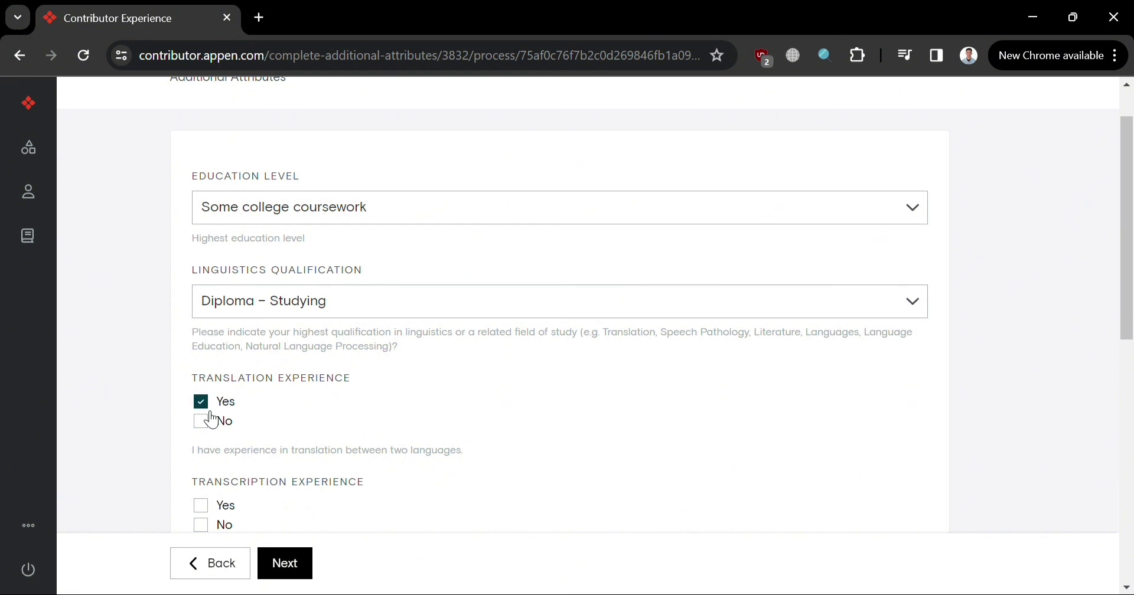
{"action": "scroll", "coordinate": [293, 435], "scroll_direction": "down", "scroll_amount": 1}
{"action": "left_click", "coordinate": [214, 418]}
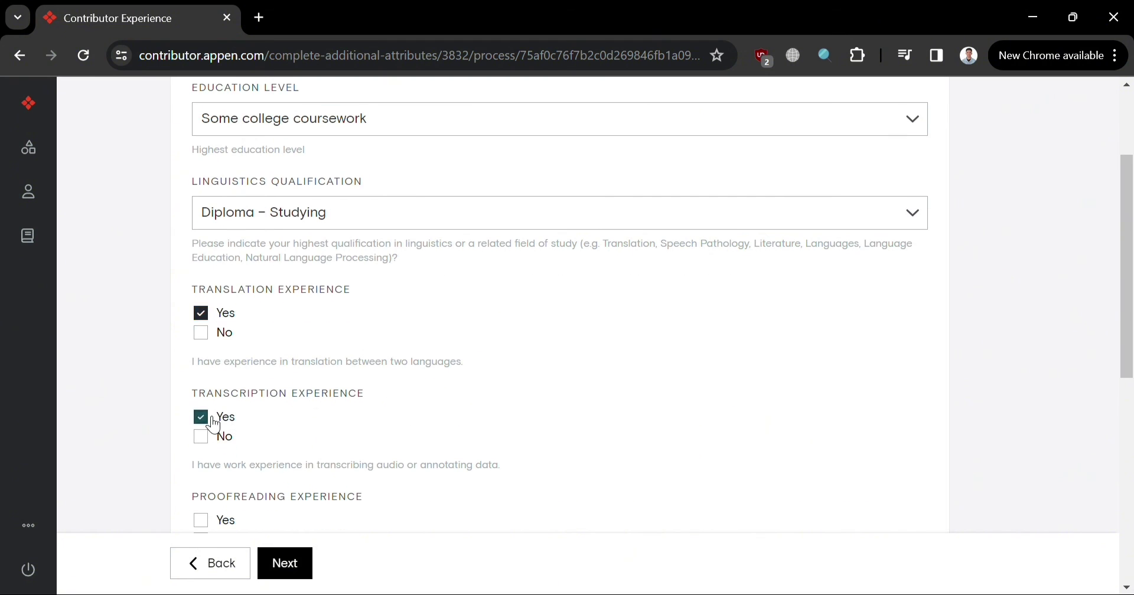
{"action": "scroll", "coordinate": [236, 437], "scroll_direction": "down", "scroll_amount": 2}
{"action": "left_click", "coordinate": [210, 348]}
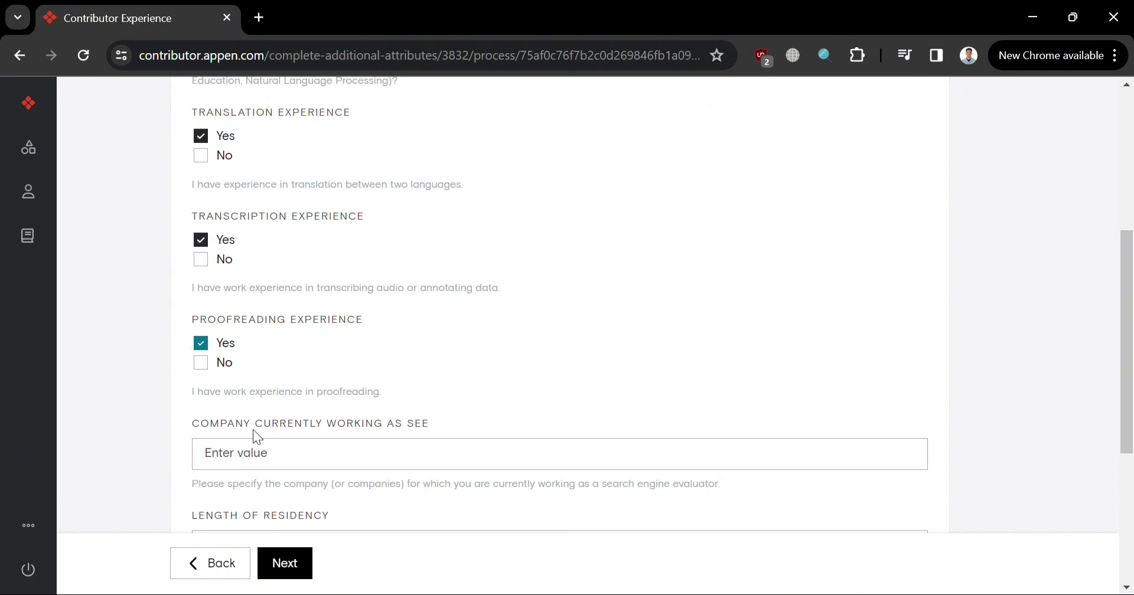
{"action": "scroll", "coordinate": [278, 425], "scroll_direction": "down", "scroll_amount": 2}
{"action": "scroll", "coordinate": [413, 413], "scroll_direction": "up", "scroll_amount": 1}
{"action": "scroll", "coordinate": [449, 413], "scroll_direction": "down", "scroll_amount": 1}
{"action": "scroll", "coordinate": [354, 366], "scroll_direction": "down", "scroll_amount": 1}
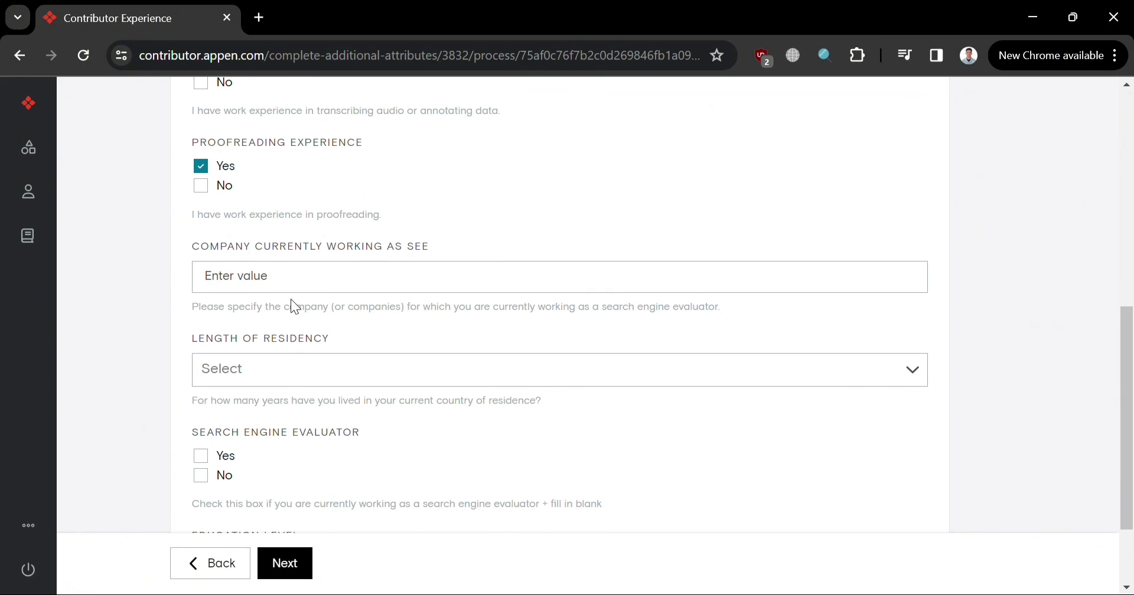
Set residency to 5+ years, enter Upwork as the current company, and submit the form
{"action": "left_click", "coordinate": [317, 282]}
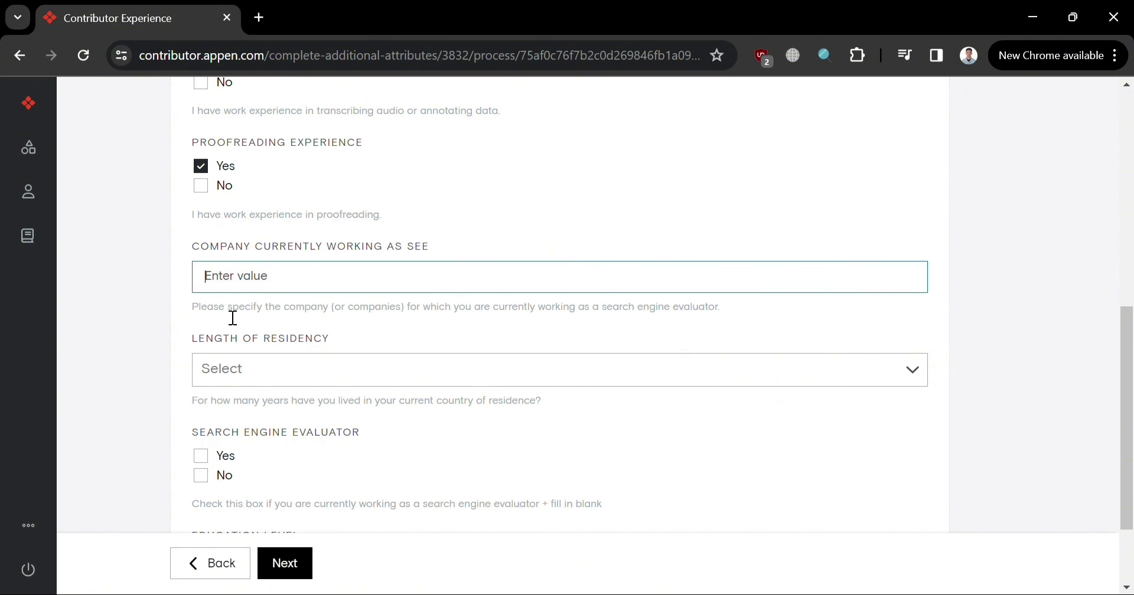
{"action": "left_click", "coordinate": [426, 371]}
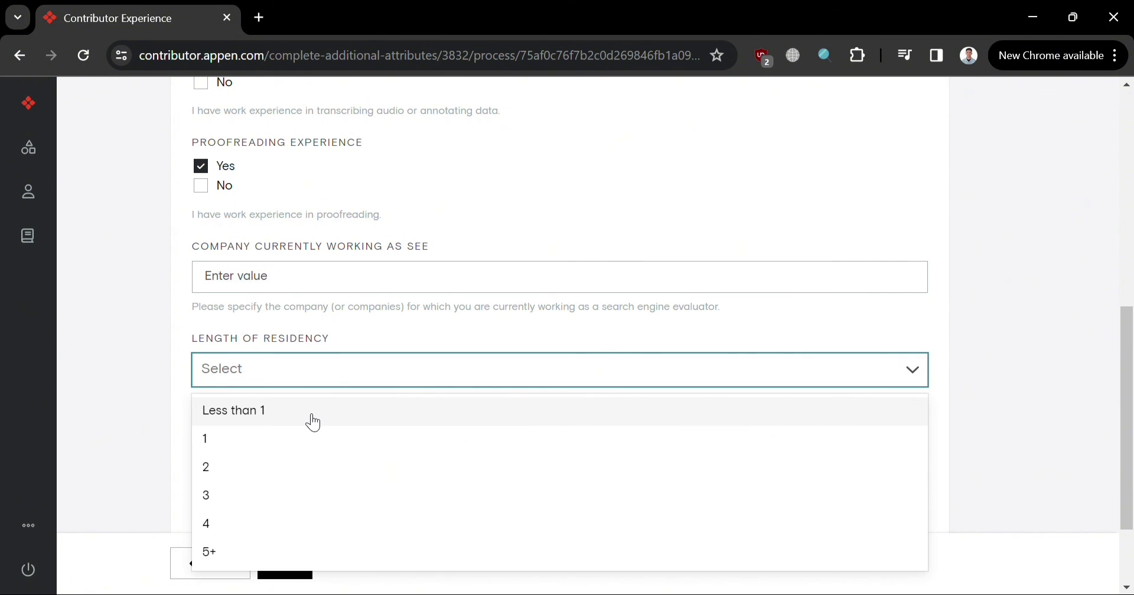
{"action": "left_click", "coordinate": [294, 551]}
{"action": "scroll", "coordinate": [311, 471], "scroll_direction": "down", "scroll_amount": 2}
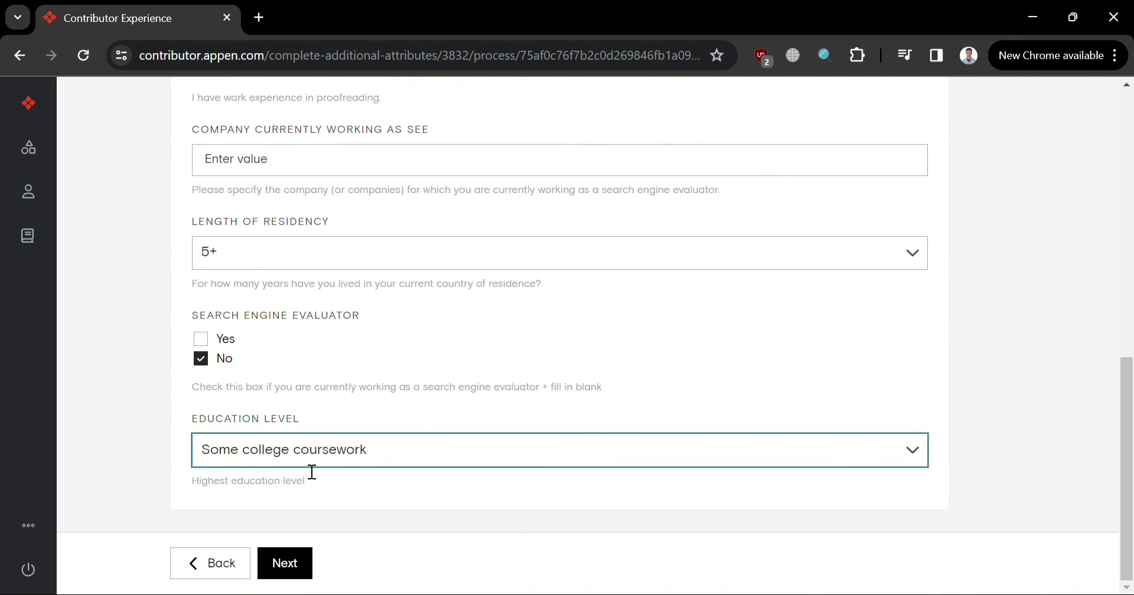
{"action": "left_click", "coordinate": [305, 571]}
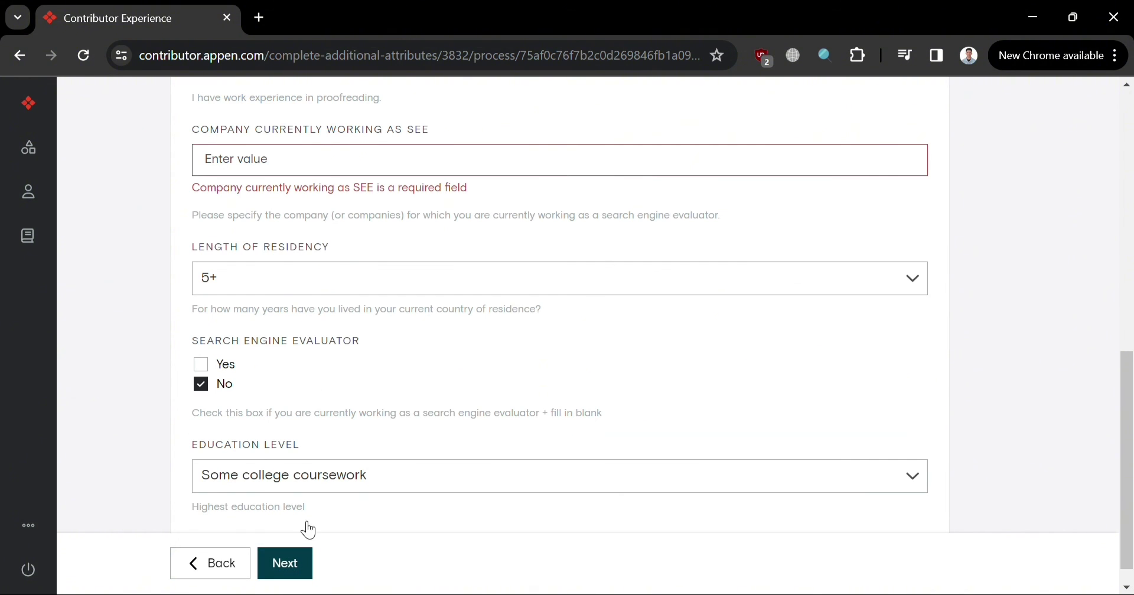
{"action": "left_click", "coordinate": [330, 171]}
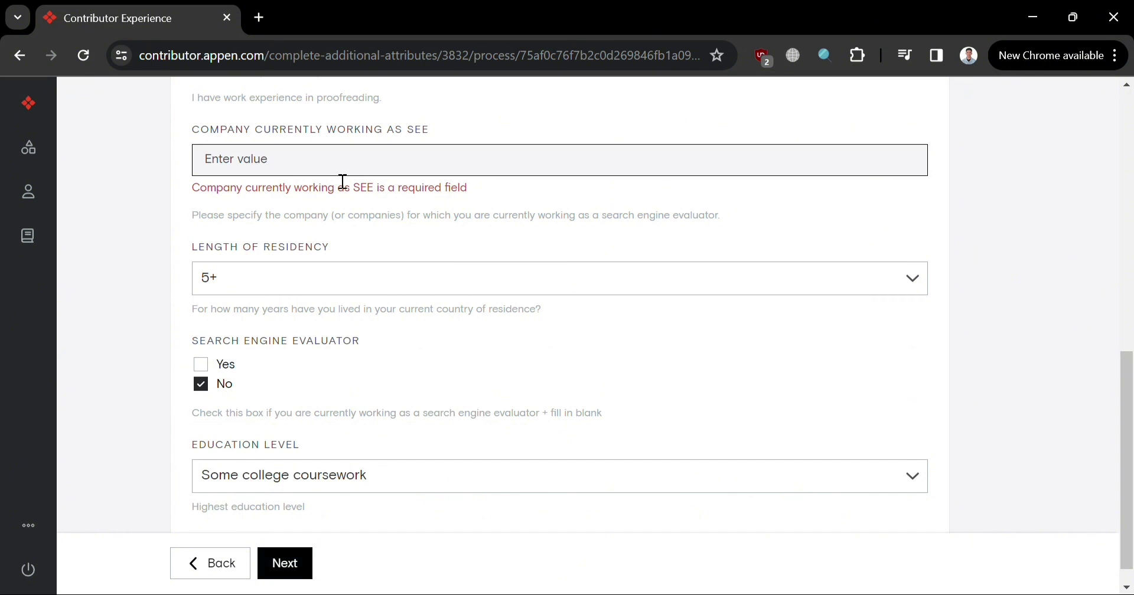
{"action": "type", "text": "Upwork"}
{"action": "left_click", "coordinate": [316, 571]}
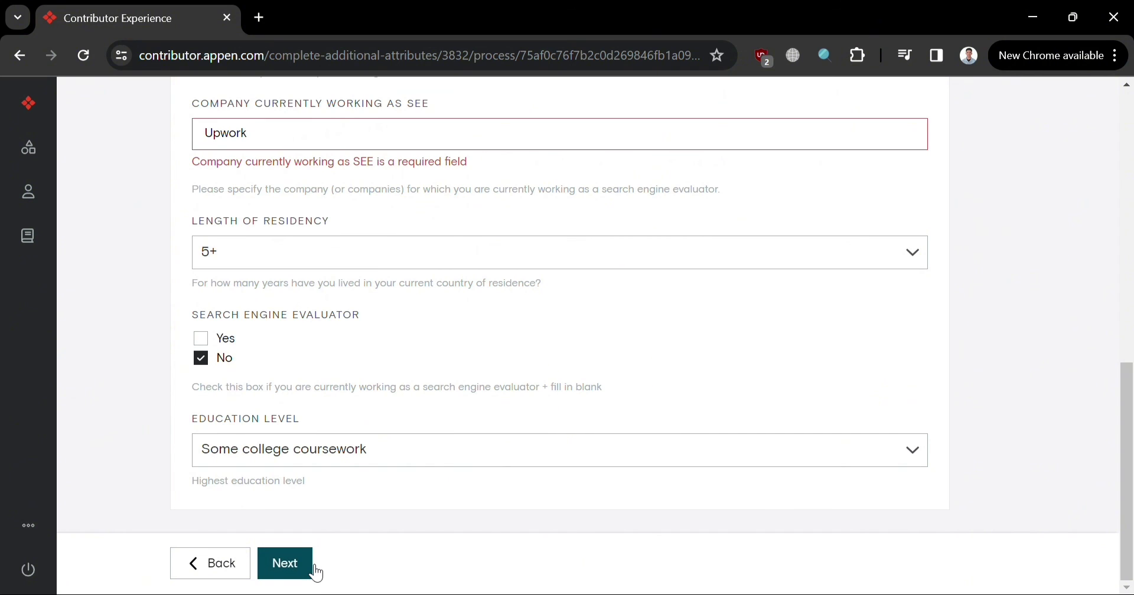
{"action": "left_click", "coordinate": [316, 571]}
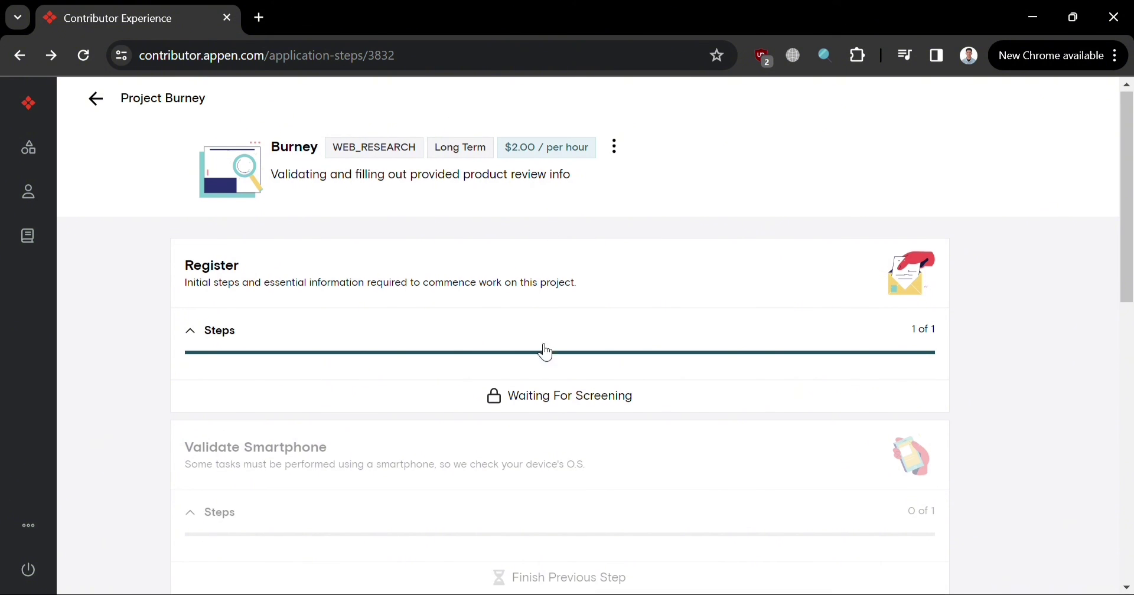
Confirm Register reads 1 of 1 Waiting For Screening, then return to the projects list
{"action": "scroll", "coordinate": [546, 353], "scroll_direction": "down", "scroll_amount": 4}
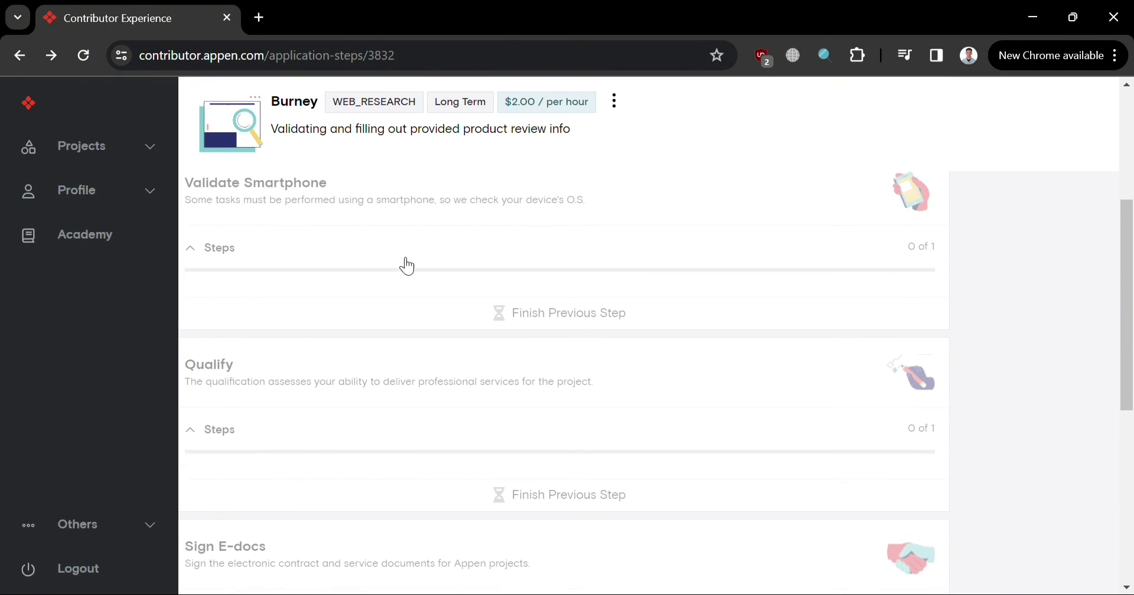
{"action": "scroll", "coordinate": [546, 339], "scroll_direction": "down", "scroll_amount": 2}
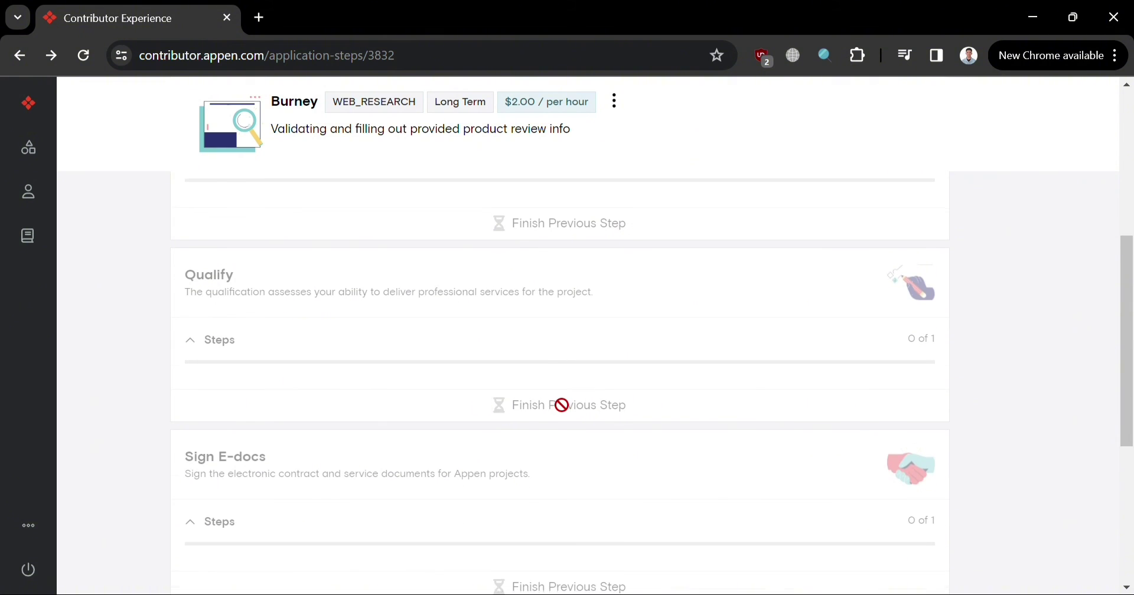
{"action": "scroll", "coordinate": [561, 405], "scroll_direction": "down", "scroll_amount": 5}
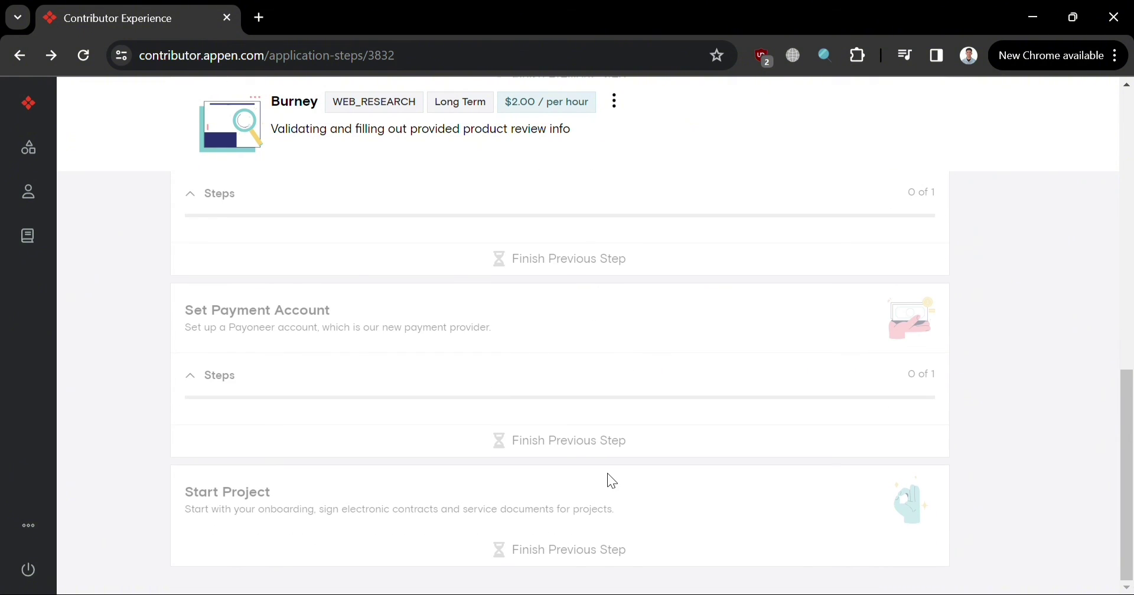
{"action": "scroll", "coordinate": [589, 352], "scroll_direction": "up", "scroll_amount": 5}
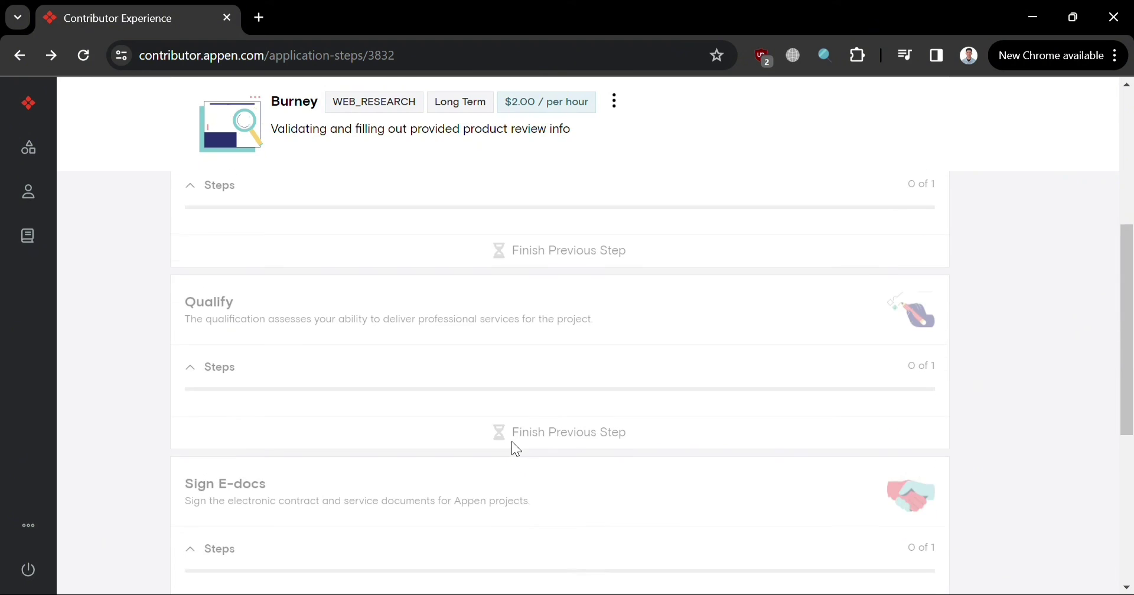
{"action": "scroll", "coordinate": [516, 448], "scroll_direction": "up", "scroll_amount": 5}
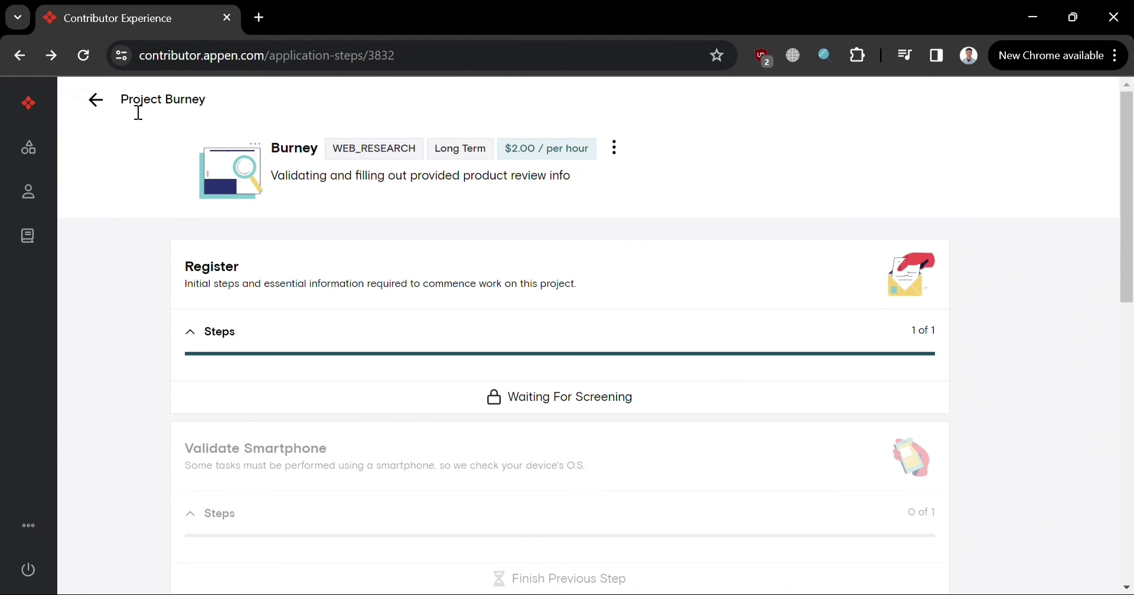
{"action": "left_click", "coordinate": [96, 100]}
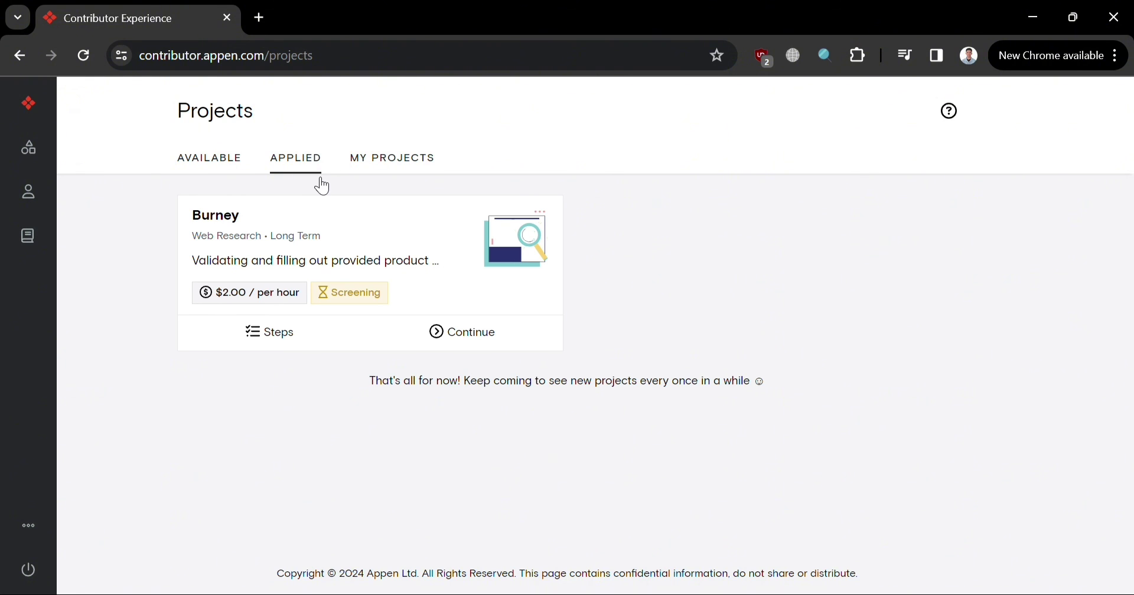